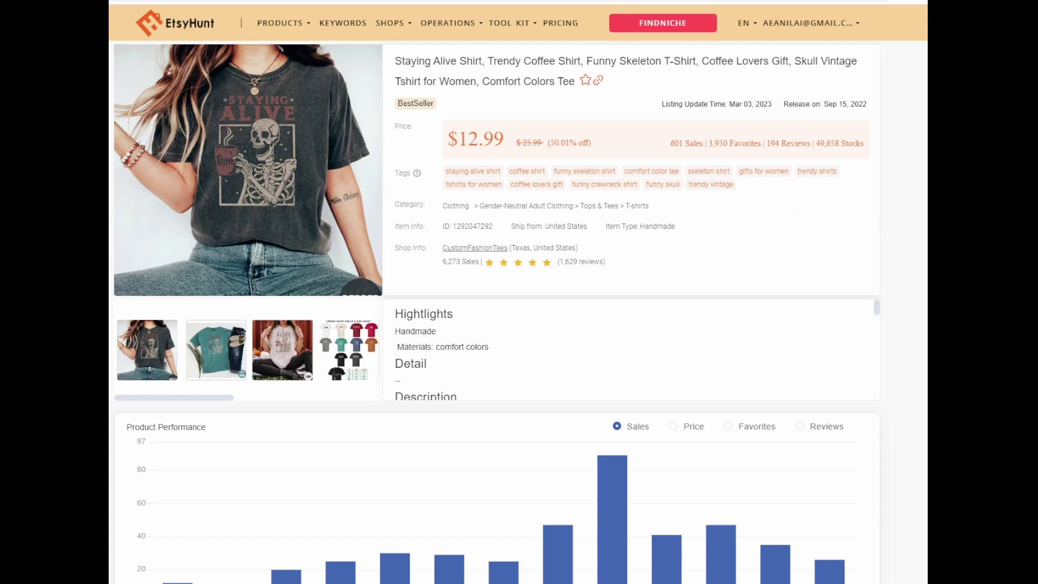
Step: Capture a screen snip of the Staying Alive skeleton artwork on the T-shirt product photo
{"action": "key", "text": "super+shift+s"}
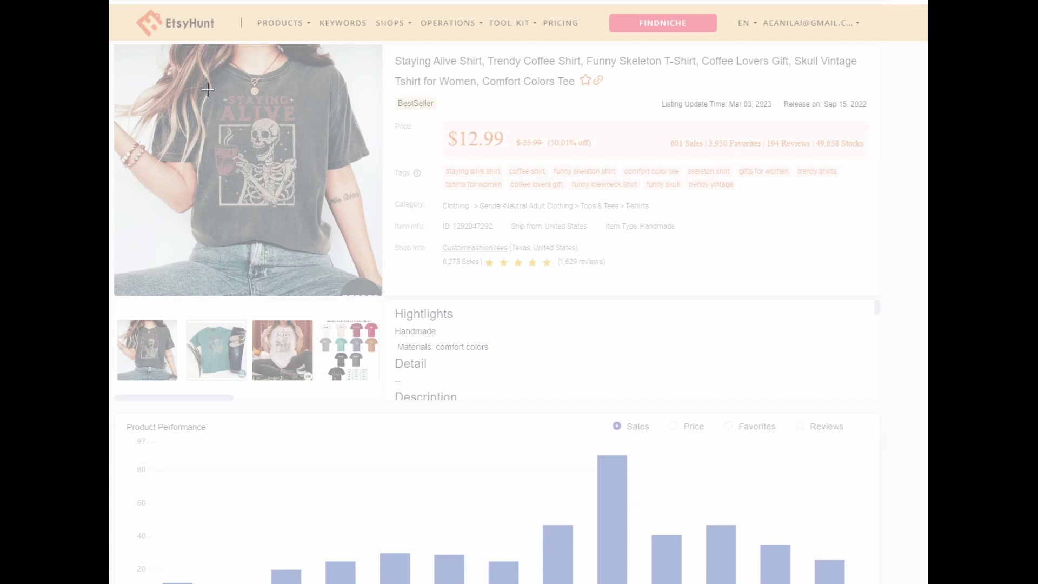
{"action": "left_click_drag", "start_coordinate": [213, 97], "coordinate": [306, 209]}
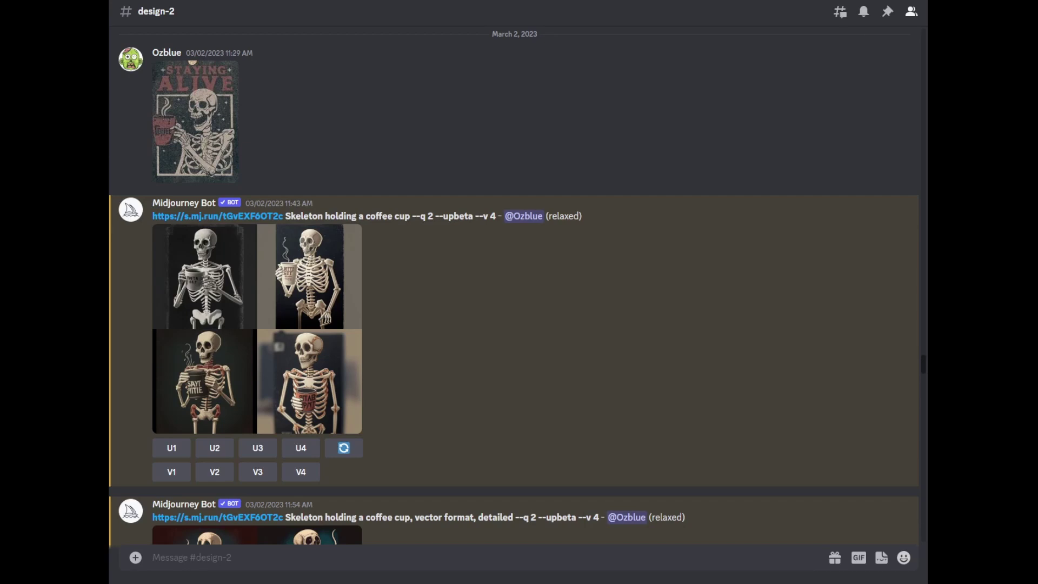
Step: Switch to Discord and review the file upload option and the "Skeleton holding a coffee cup" prompt in the design-2 channel
{"action": "mouse_move", "coordinate": [386, 583]}
{"action": "left_click", "coordinate": [135, 557]}
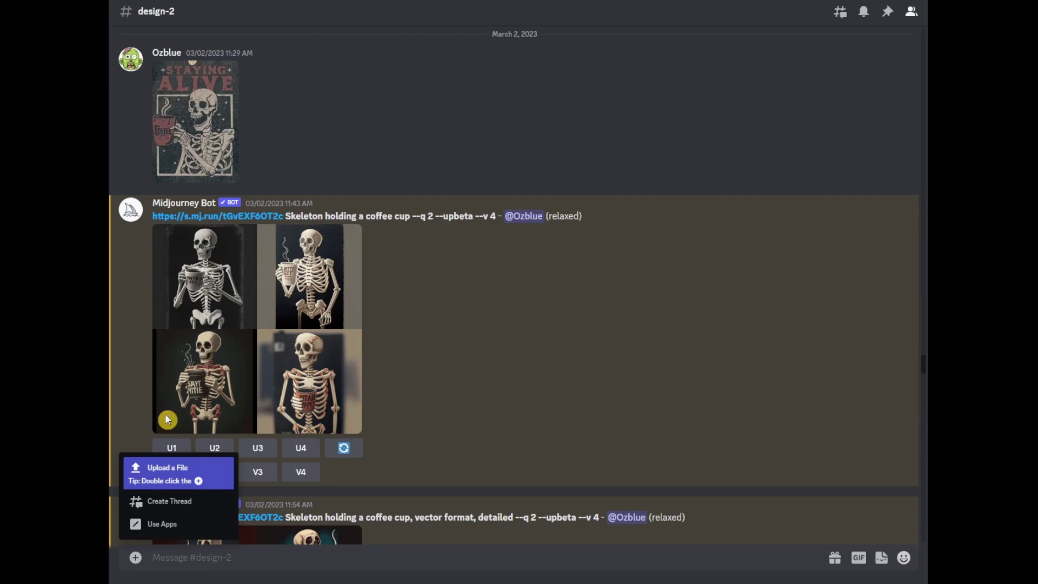
{"action": "left_click", "coordinate": [377, 116]}
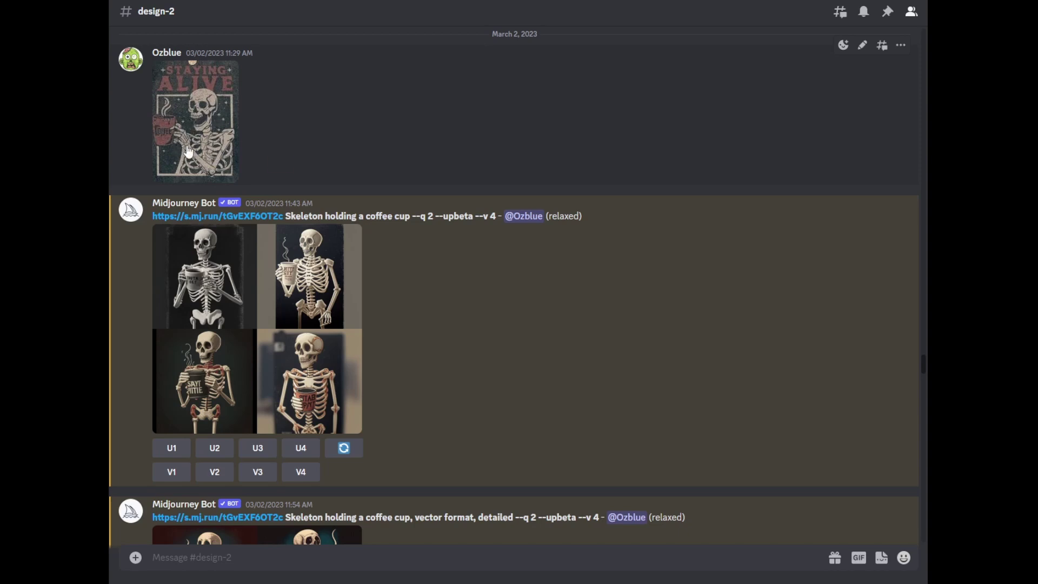
{"action": "left_click", "coordinate": [628, 189]}
{"action": "left_click", "coordinate": [329, 186]}
{"action": "left_click", "coordinate": [395, 227]}
{"action": "left_click_drag", "start_coordinate": [412, 217], "coordinate": [285, 215]}
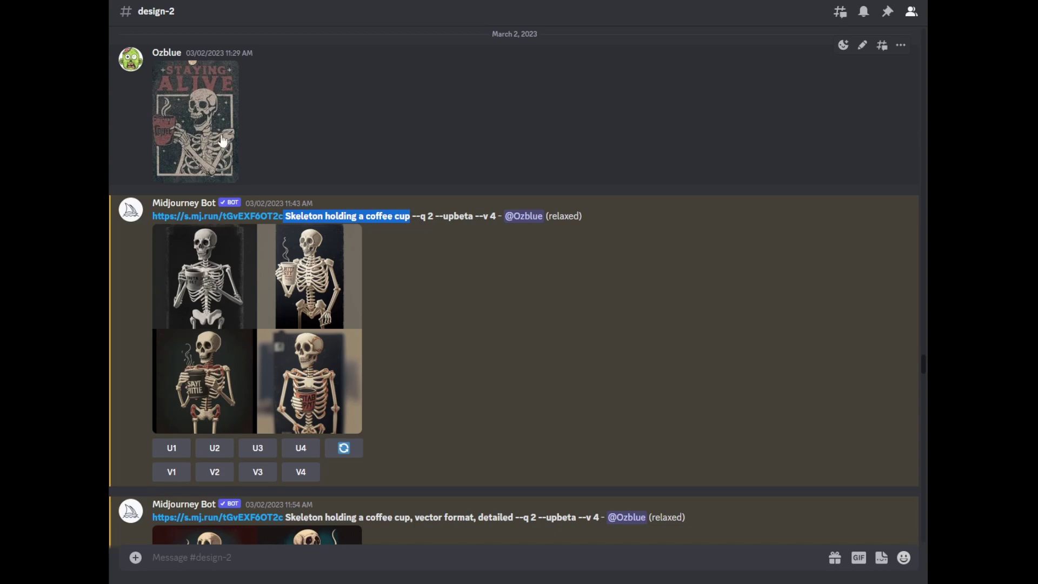
{"action": "left_click", "coordinate": [354, 143]}
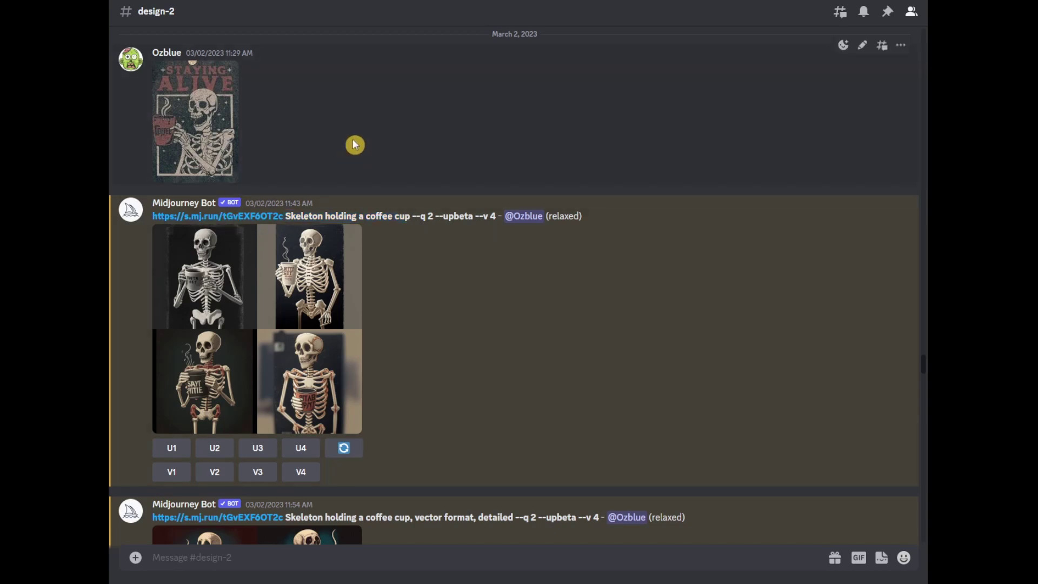
Step: Enlarge the uploaded Staying Alive reference image and copy its link
{"action": "left_click", "coordinate": [214, 129]}
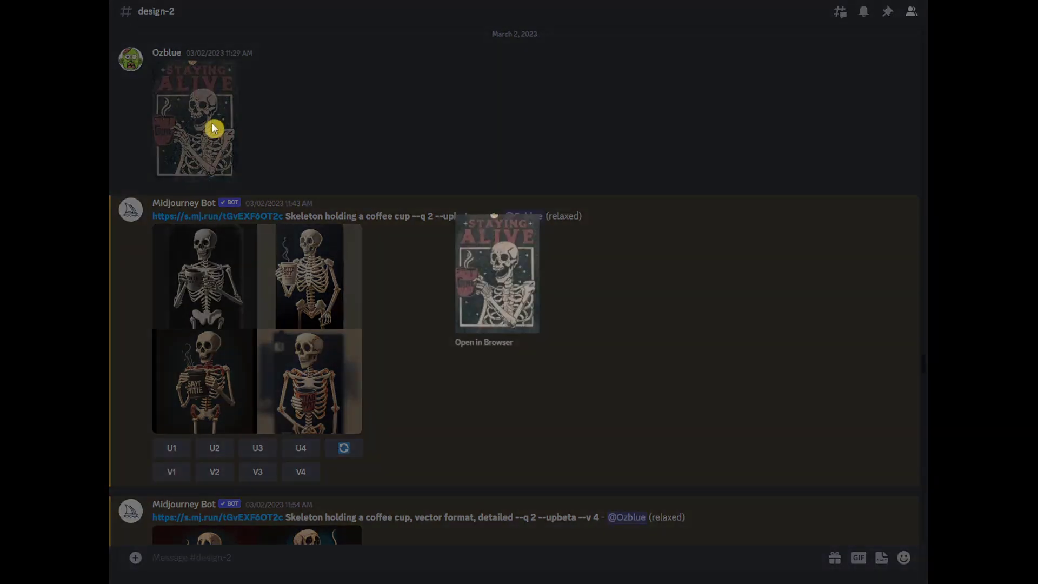
{"action": "right_click", "coordinate": [487, 281]}
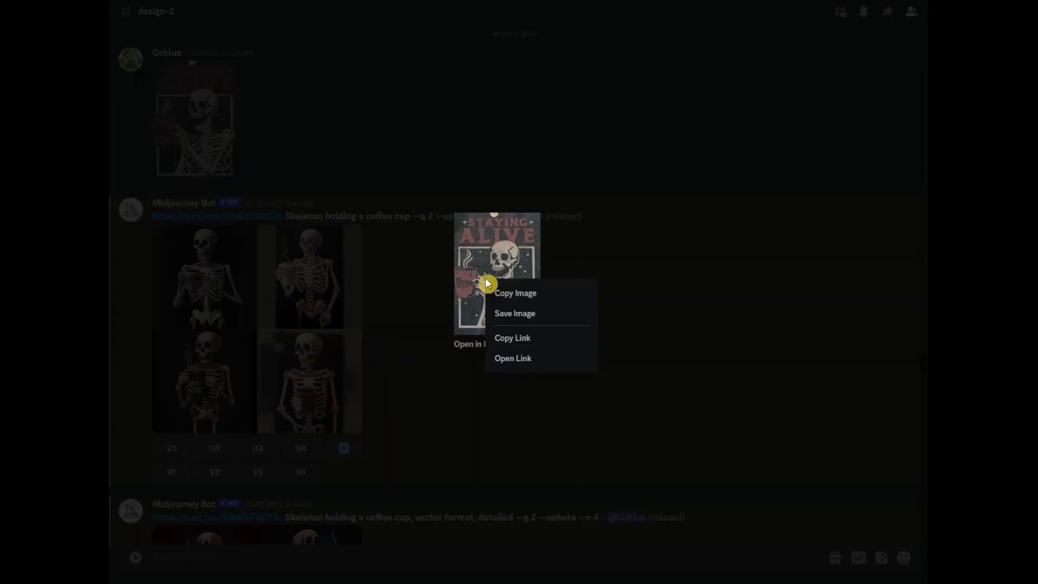
{"action": "left_click", "coordinate": [542, 339]}
{"action": "left_click", "coordinate": [371, 261]}
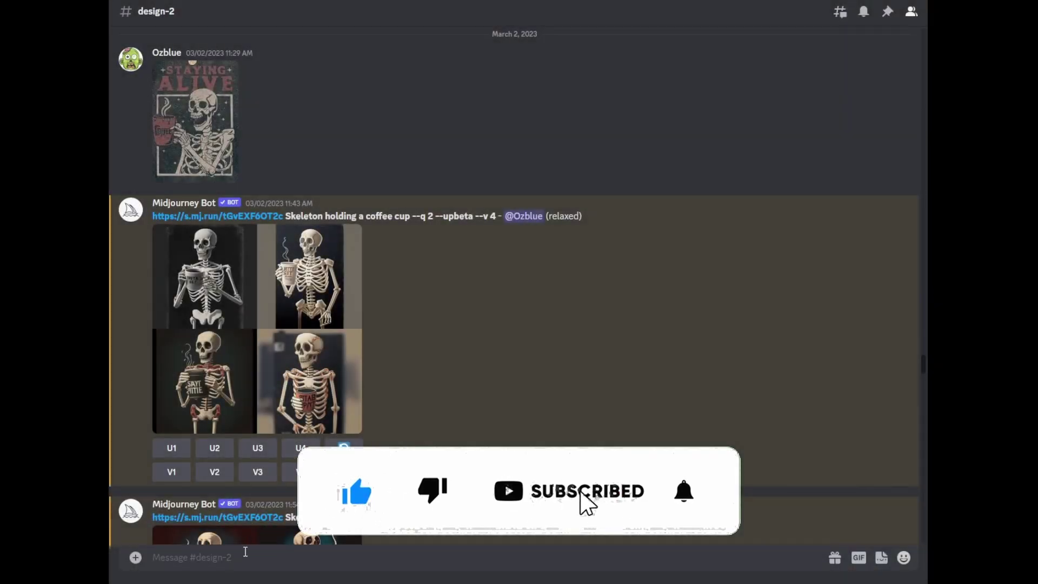
Step: Compose an /imagine prompt from the copied reference image link followed by "Skeleton holding a coffee cup"
{"action": "left_click", "coordinate": [266, 545]}
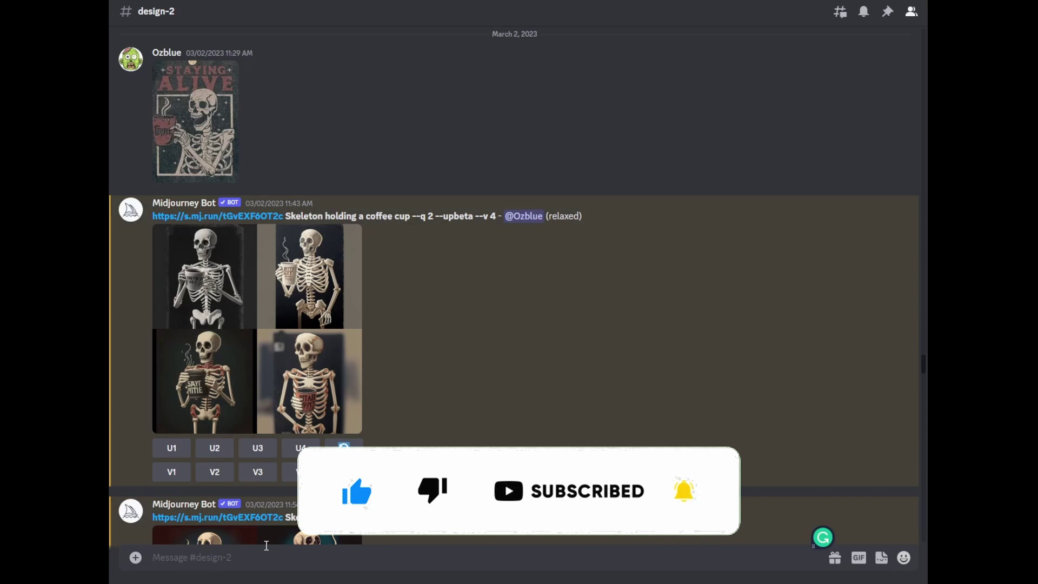
{"action": "type", "text": "/"}
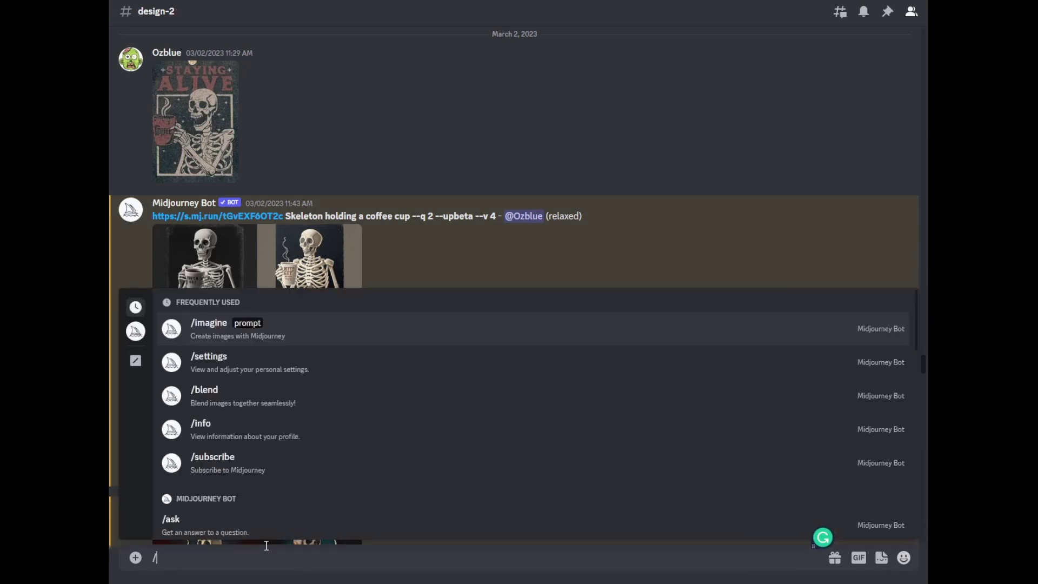
{"action": "key", "text": "Tab"}
{"action": "key", "text": "ctrl+v"}
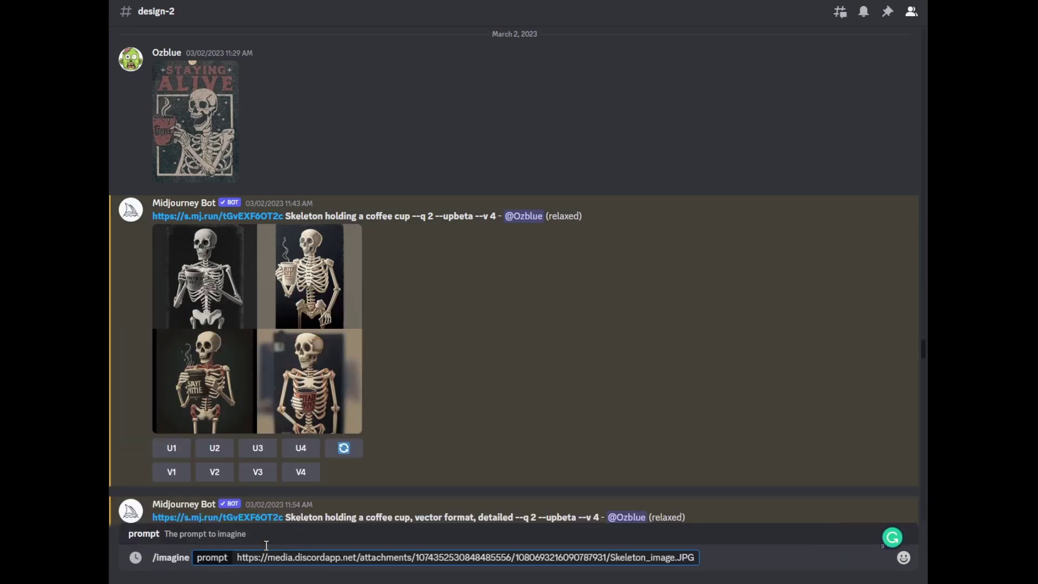
{"action": "type", "text": "Skeleton"}
{"action": "type", "text": " ho"}
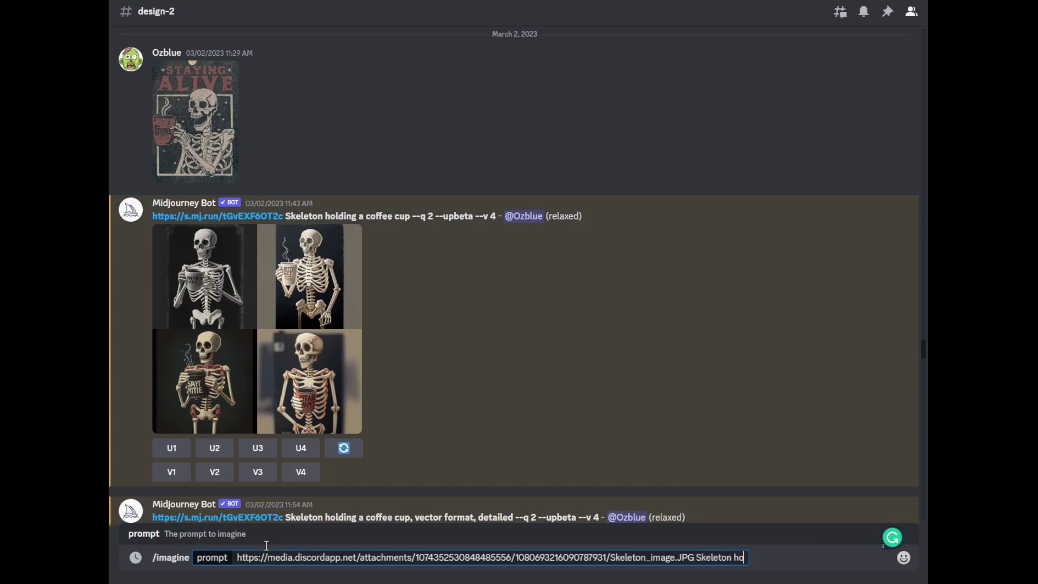
{"action": "type", "text": "lding a coff"}
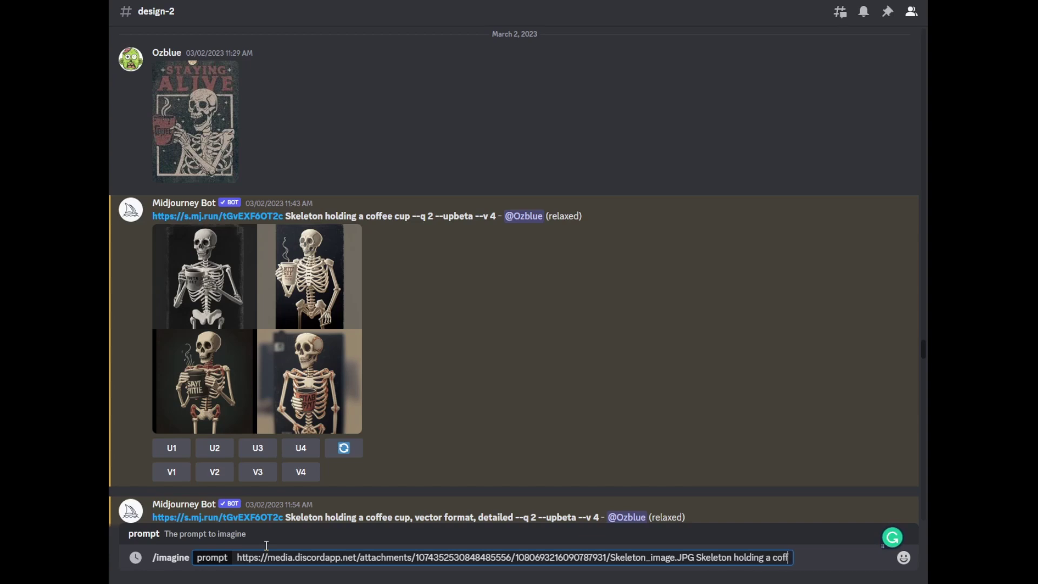
{"action": "type", "text": "ee cup"}
Step: Discard the unsent /imagine prompt from the message field
{"action": "key", "text": "ctrl+a"}
{"action": "key", "text": "BackSpace"}
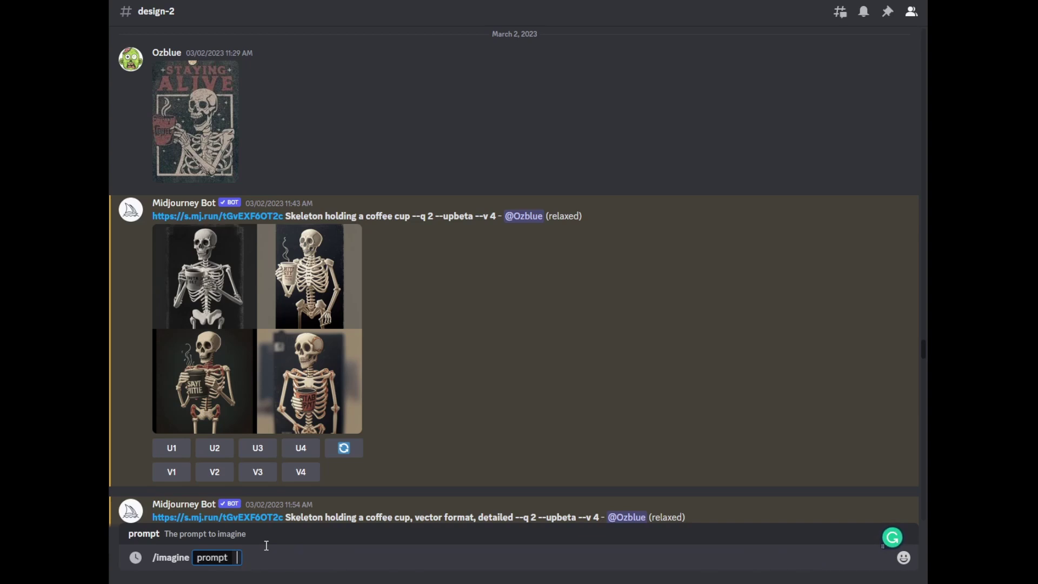
{"action": "key", "text": "BackSpace"}
{"action": "key", "text": "ctrl+a"}
{"action": "key", "text": "BackSpace"}
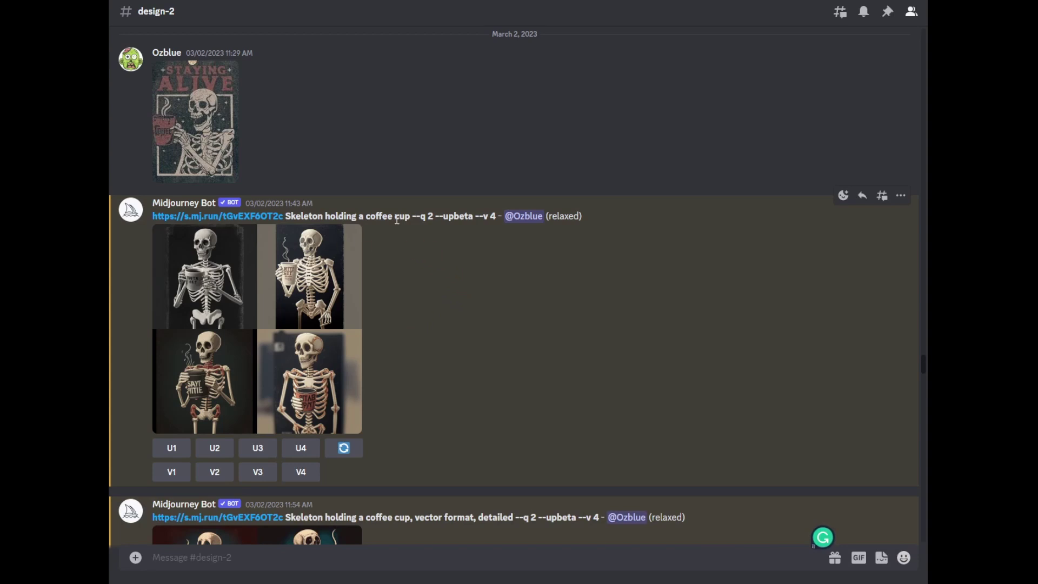
Step: Examine the enlarged image grid generated from the "Skeleton holding a coffee cup" prompt
{"action": "scroll", "coordinate": [454, 250], "scroll_direction": "down", "scroll_amount": 1}
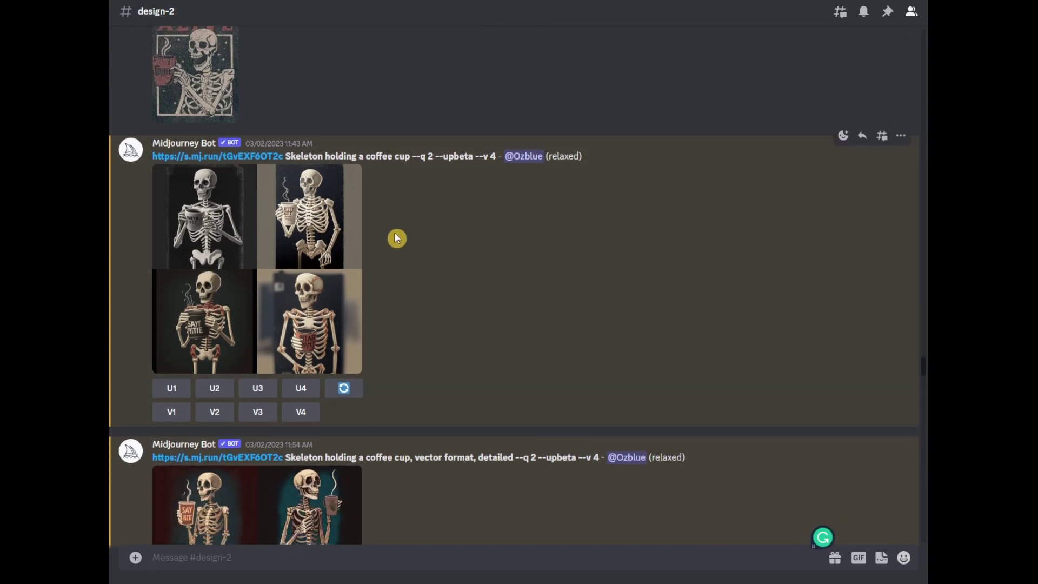
{"action": "left_click", "coordinate": [251, 259]}
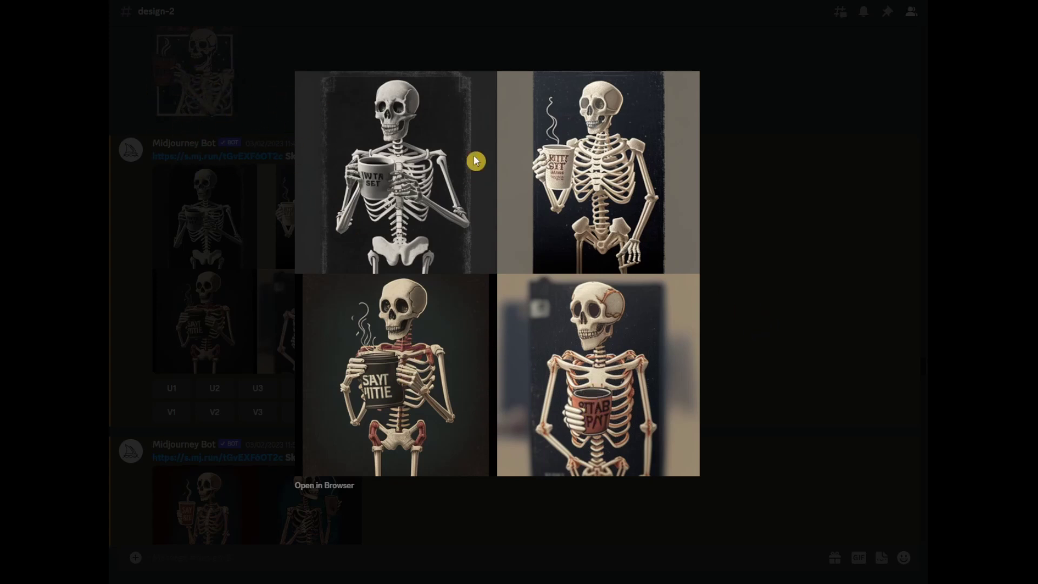
{"action": "left_click", "coordinate": [780, 329]}
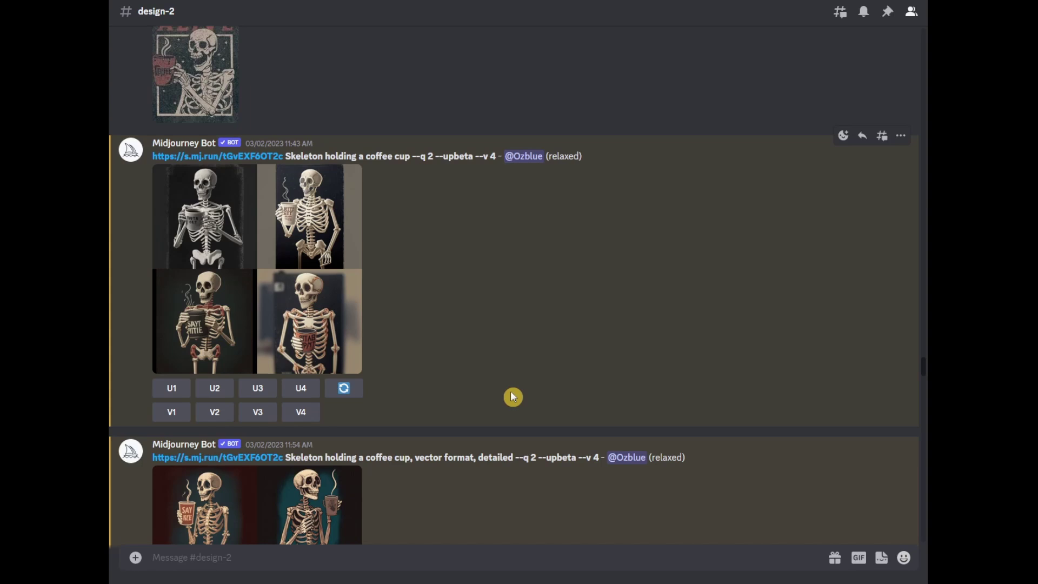
Step: Examine the "vector format, detailed" wording in the second prompt and view its image grid enlarged
{"action": "scroll", "coordinate": [516, 395], "scroll_direction": "down", "scroll_amount": 3}
{"action": "scroll", "coordinate": [513, 397], "scroll_direction": "down", "scroll_amount": 2}
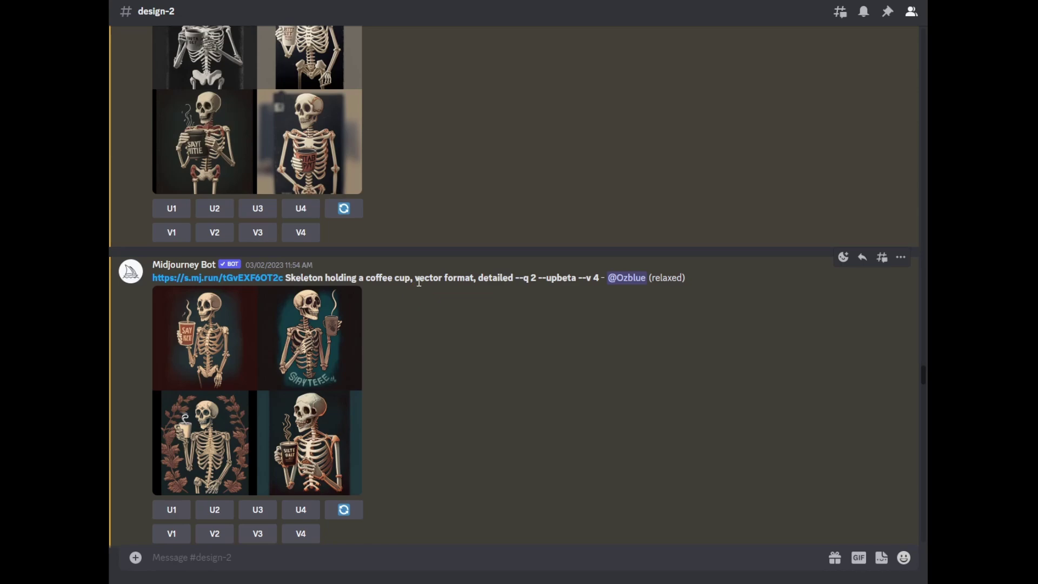
{"action": "left_click_drag", "start_coordinate": [419, 273], "coordinate": [469, 273]}
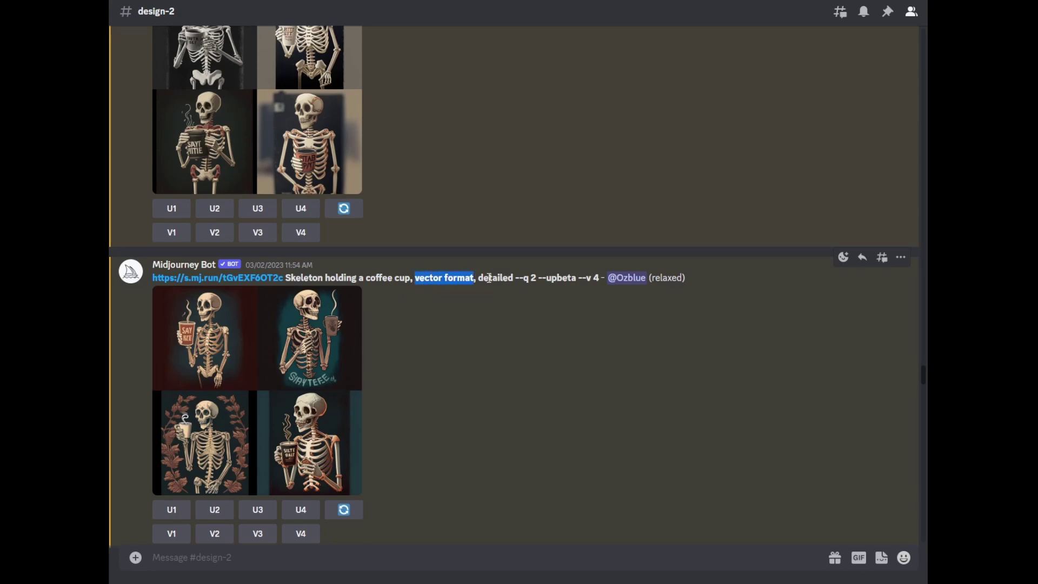
{"action": "left_click", "coordinate": [493, 399]}
{"action": "left_click", "coordinate": [248, 394]}
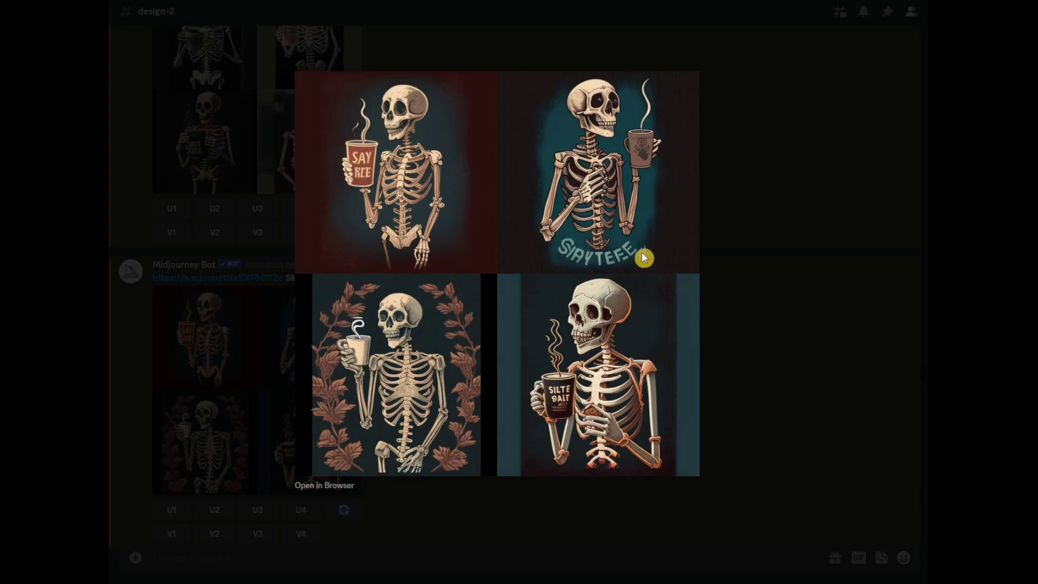
{"action": "left_click", "coordinate": [751, 415]}
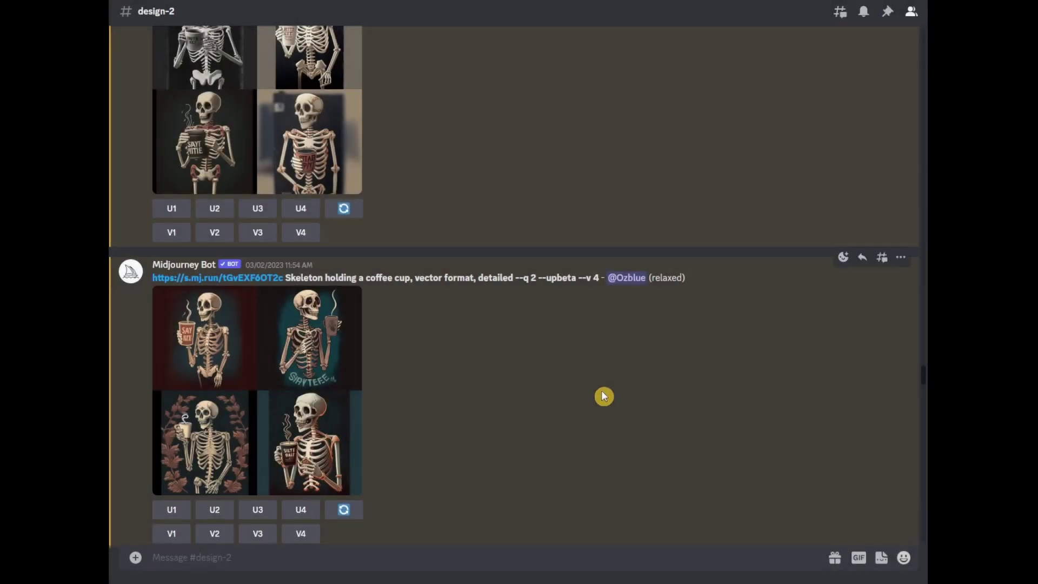
Step: Review the prompt adding "opened mouth" and "tshirt design" and inspect its image grid enlarged
{"action": "scroll", "coordinate": [506, 402], "scroll_direction": "down", "scroll_amount": 1}
{"action": "scroll", "coordinate": [497, 389], "scroll_direction": "down", "scroll_amount": 3}
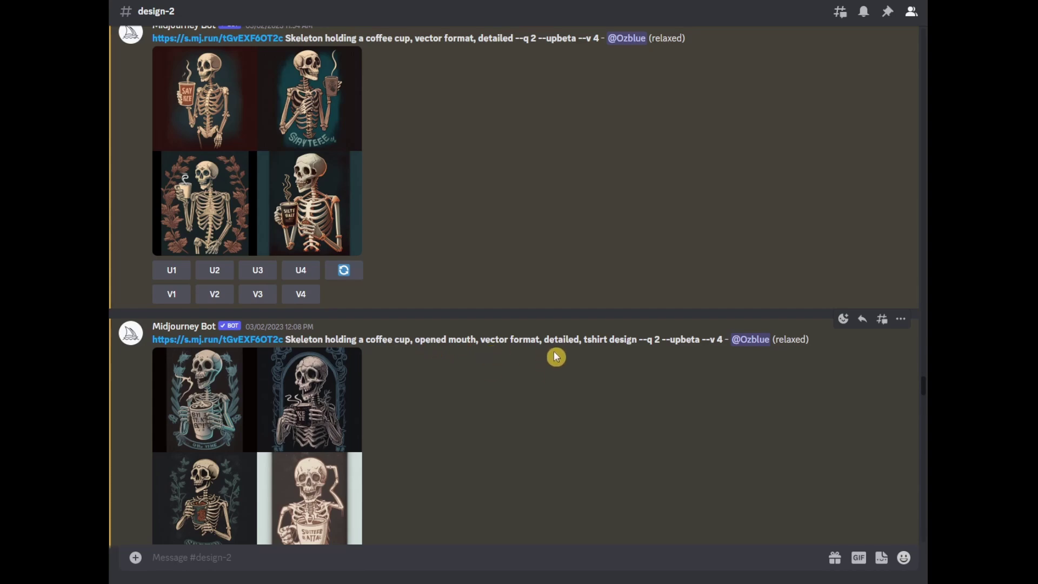
{"action": "scroll", "coordinate": [539, 416], "scroll_direction": "down", "scroll_amount": 2}
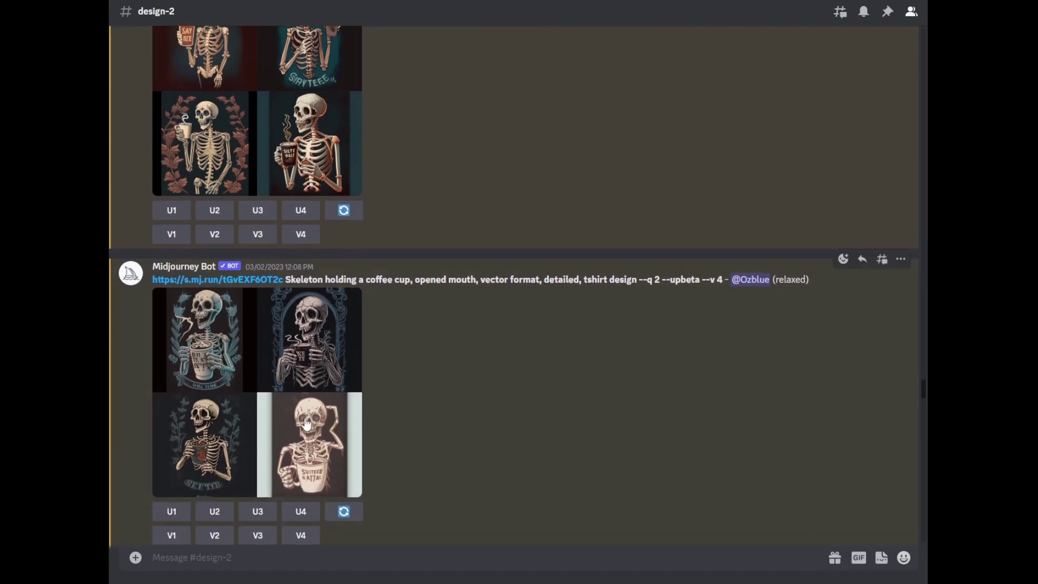
{"action": "left_click", "coordinate": [247, 408]}
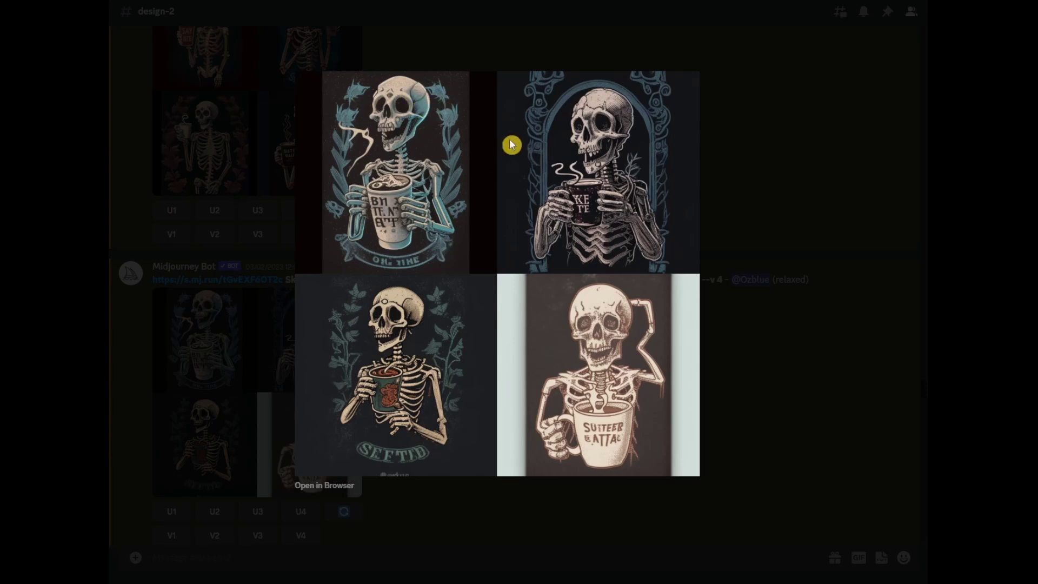
{"action": "left_click", "coordinate": [748, 424]}
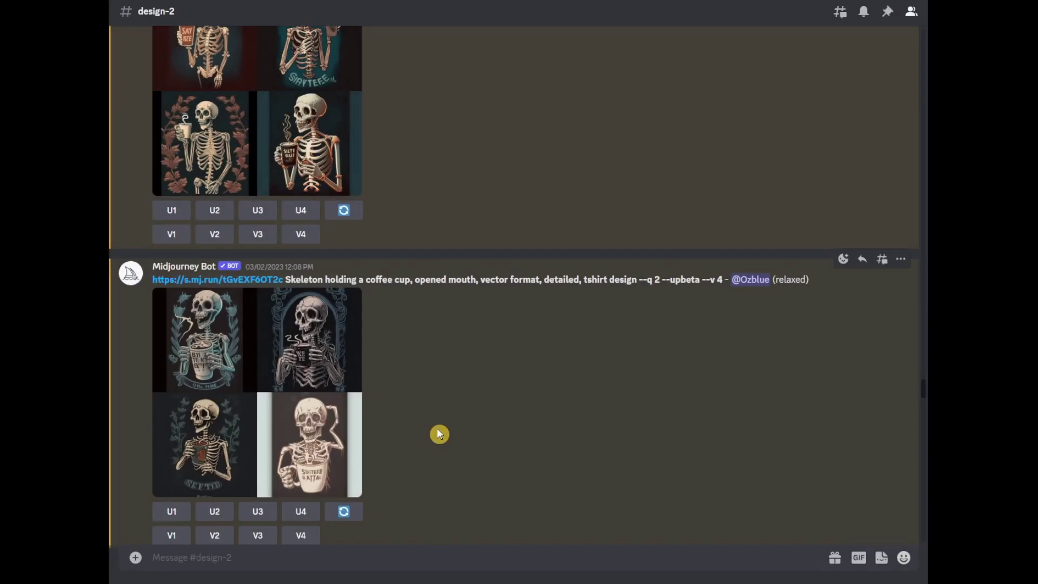
Step: Review the black background prompt with "--no letters" and inspect its image grid enlarged
{"action": "scroll", "coordinate": [437, 428], "scroll_direction": "down", "scroll_amount": 3}
{"action": "scroll", "coordinate": [439, 425], "scroll_direction": "down", "scroll_amount": 3}
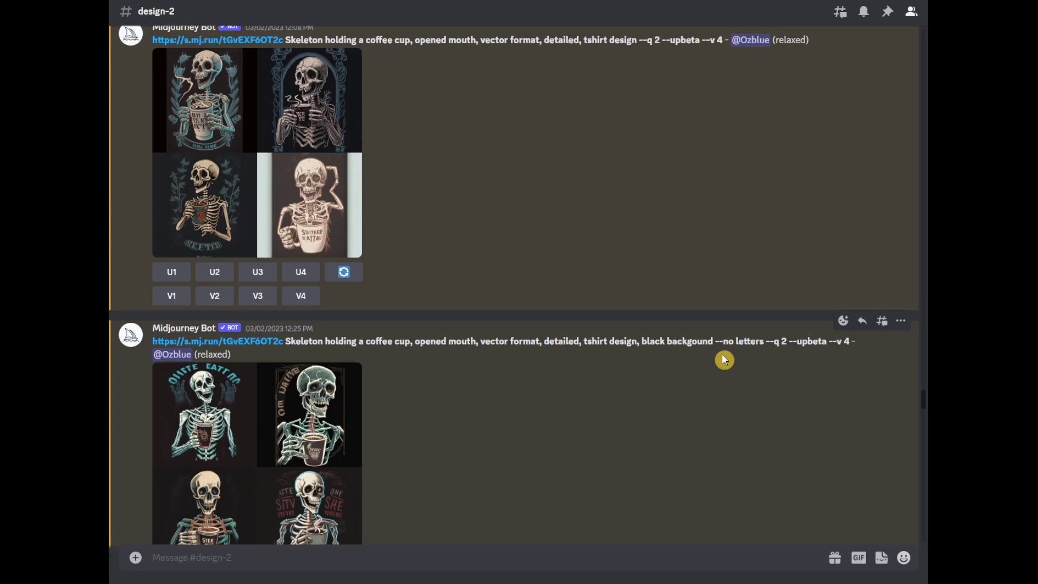
{"action": "scroll", "coordinate": [472, 461], "scroll_direction": "down", "scroll_amount": 1}
{"action": "scroll", "coordinate": [472, 461], "scroll_direction": "down", "scroll_amount": 1}
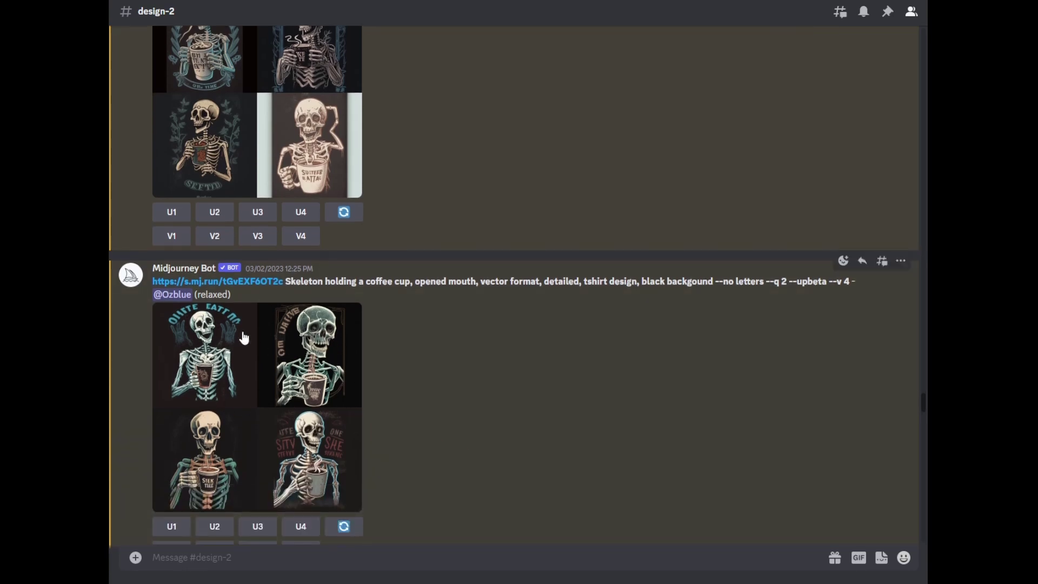
{"action": "left_click", "coordinate": [250, 406]}
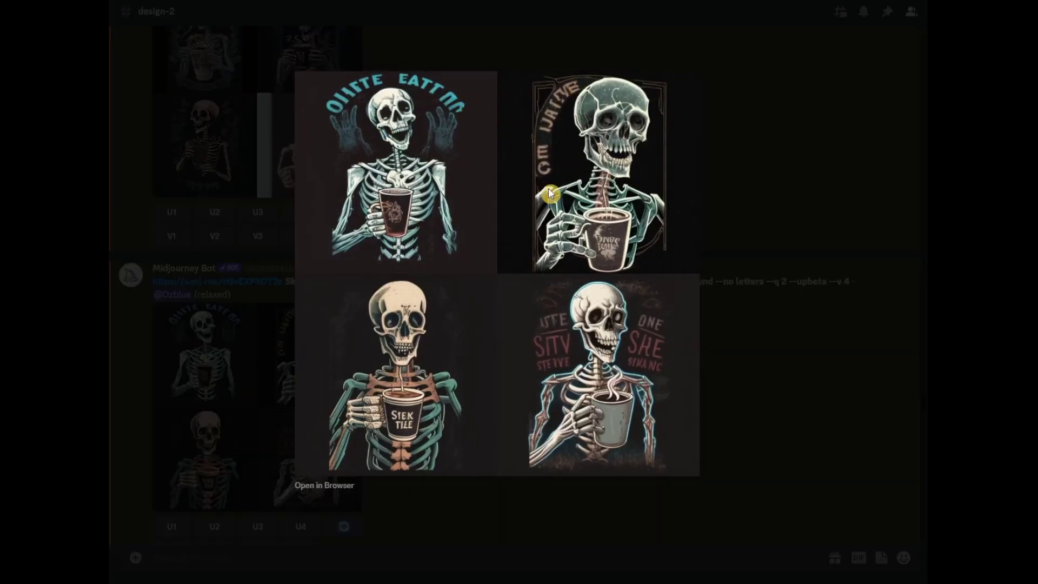
{"action": "left_click", "coordinate": [755, 446]}
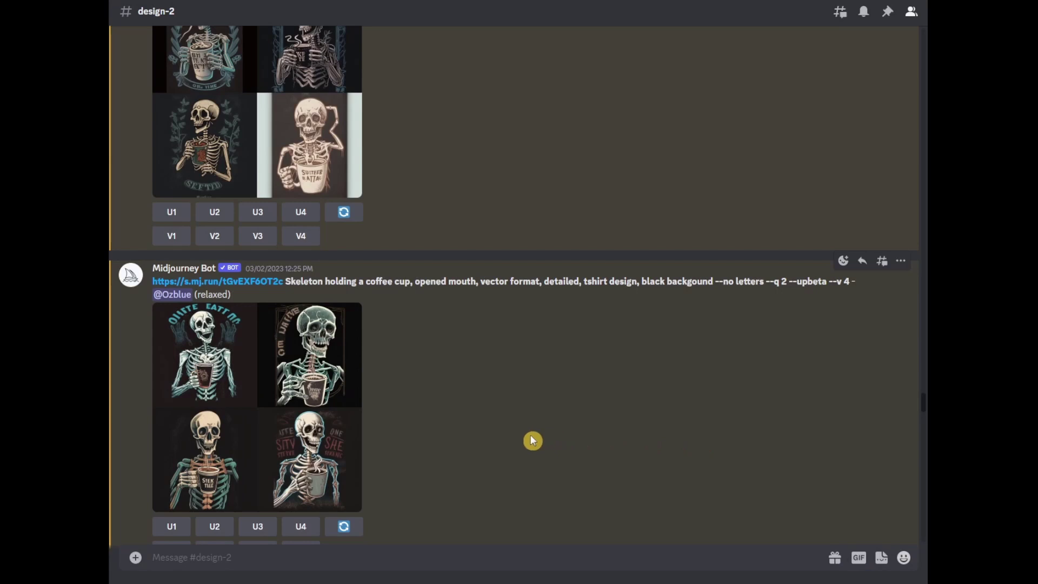
Step: Compare the prompt variation using "--no words" and its image grid with the preceding "--no letters" result
{"action": "scroll", "coordinate": [421, 424], "scroll_direction": "down", "scroll_amount": 5}
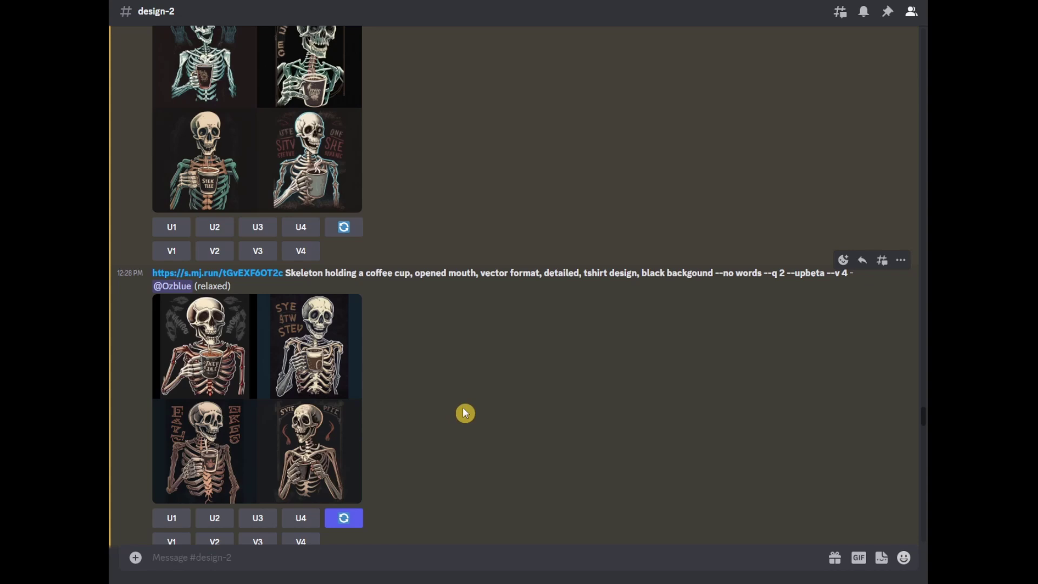
{"action": "scroll", "coordinate": [463, 413], "scroll_direction": "up", "scroll_amount": 3}
{"action": "scroll", "coordinate": [463, 411], "scroll_direction": "down", "scroll_amount": 4}
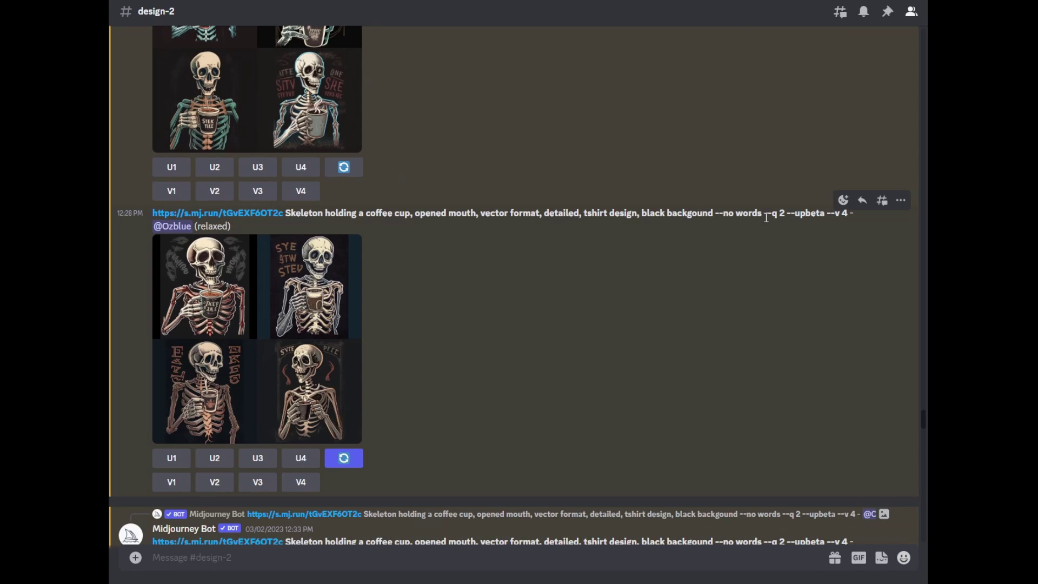
{"action": "left_click_drag", "start_coordinate": [766, 217], "coordinate": [734, 217]}
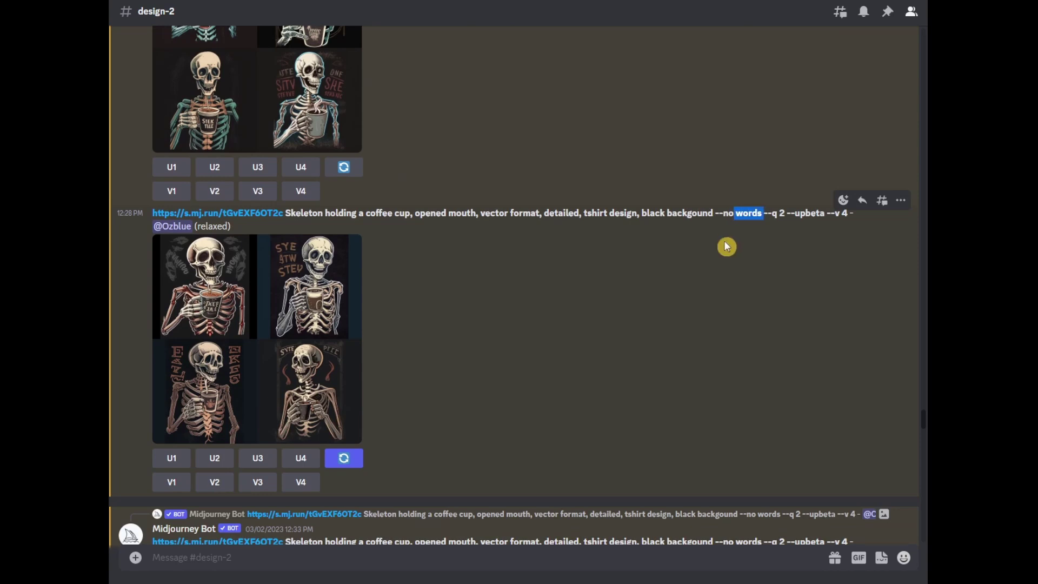
{"action": "left_click", "coordinate": [529, 352]}
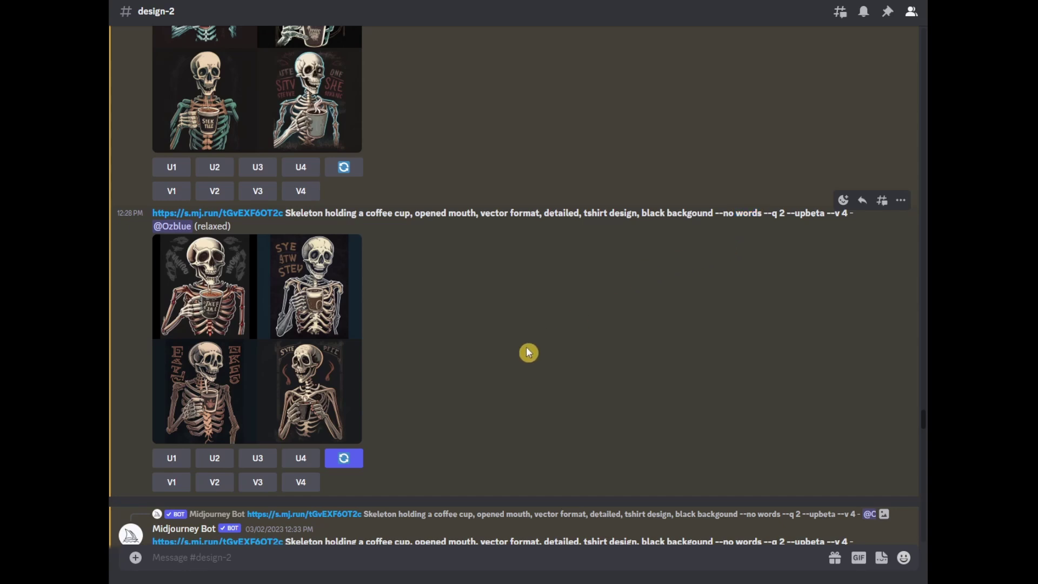
Step: Compare the further image grids generated from the repeated "--no words" black background prompt
{"action": "scroll", "coordinate": [476, 376], "scroll_direction": "down", "scroll_amount": 1}
{"action": "scroll", "coordinate": [476, 376], "scroll_direction": "down", "scroll_amount": 1}
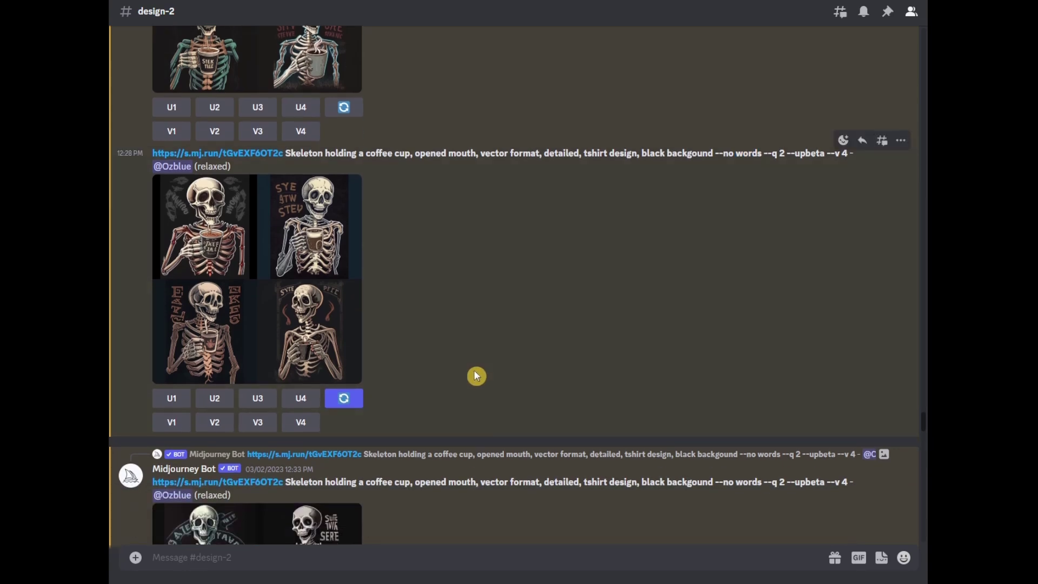
{"action": "scroll", "coordinate": [476, 375], "scroll_direction": "down", "scroll_amount": 1}
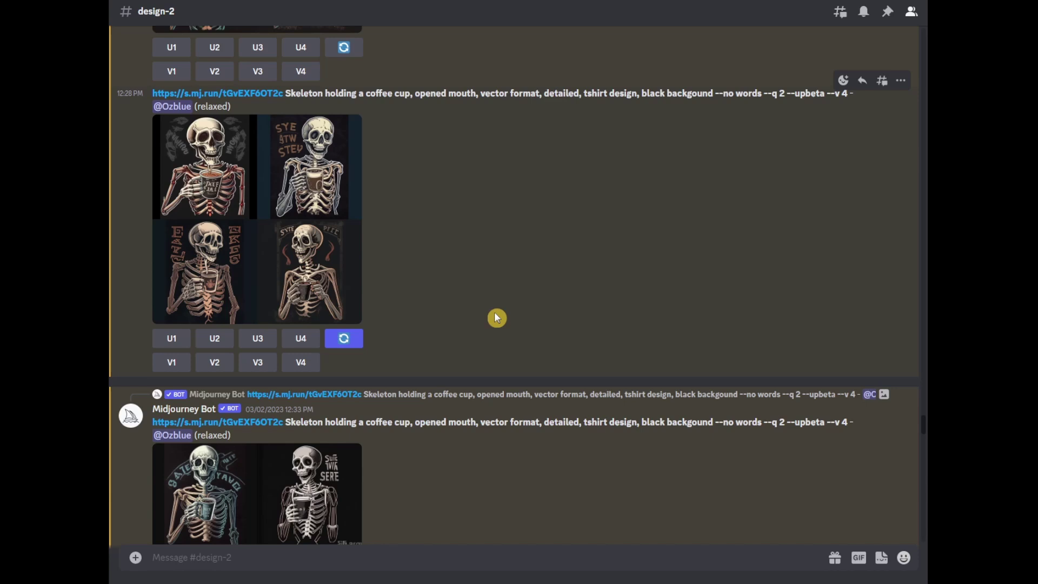
{"action": "scroll", "coordinate": [496, 316], "scroll_direction": "down", "scroll_amount": 1}
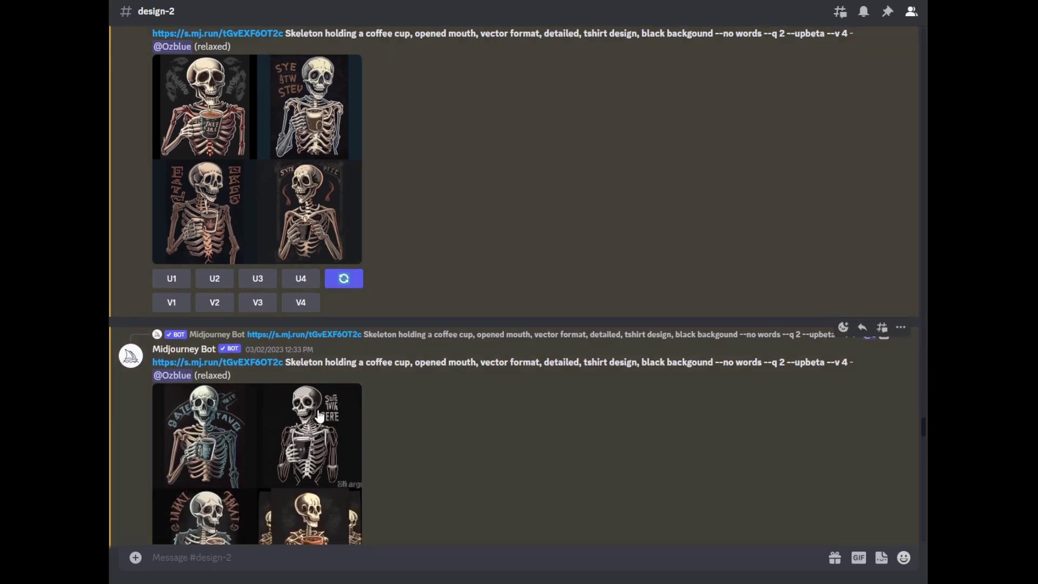
{"action": "scroll", "coordinate": [324, 424], "scroll_direction": "down", "scroll_amount": 2}
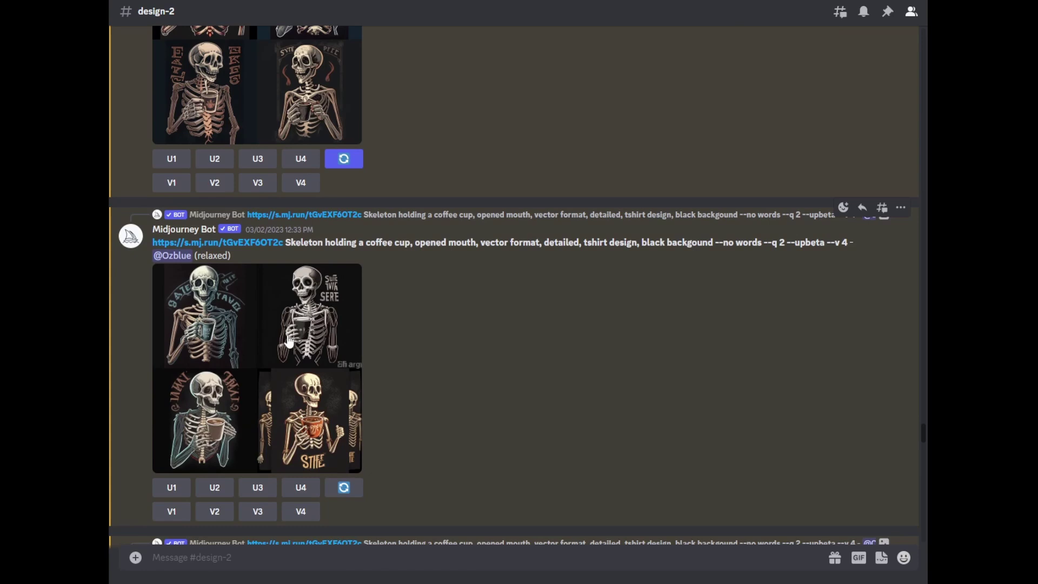
{"action": "scroll", "coordinate": [436, 350], "scroll_direction": "down", "scroll_amount": 2}
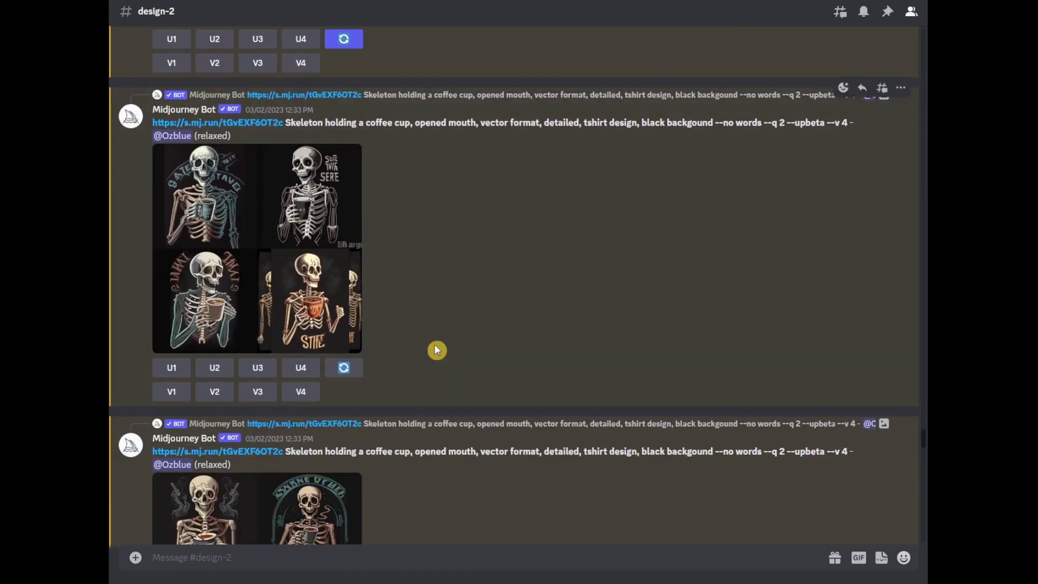
{"action": "scroll", "coordinate": [436, 350], "scroll_direction": "down", "scroll_amount": 2}
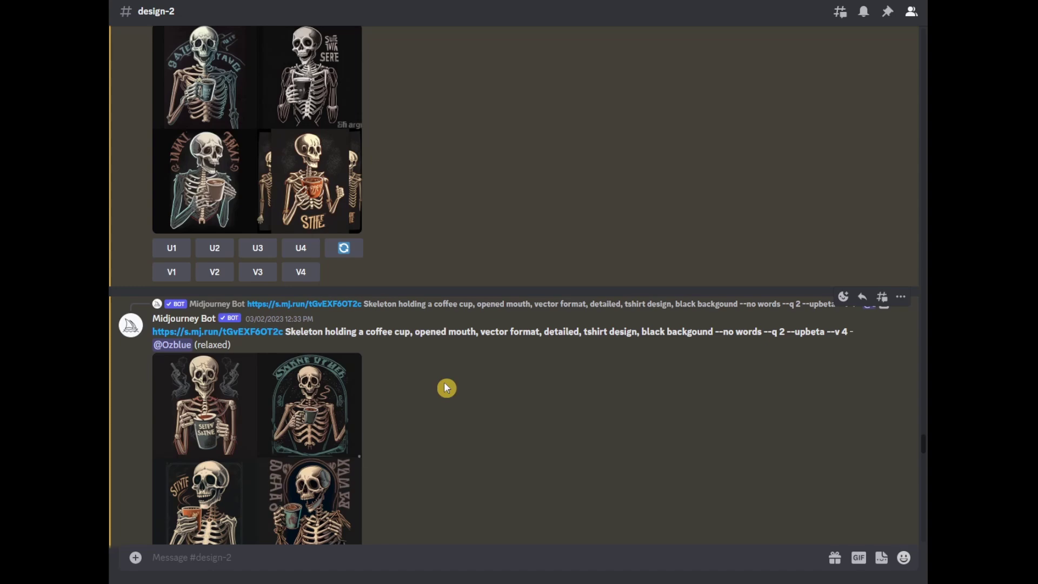
Step: Review the "--no text" prompts with and without the reference image, and the weighted "coffee cup::5" variations through the latest result
{"action": "scroll", "coordinate": [446, 388], "scroll_direction": "down", "scroll_amount": 6}
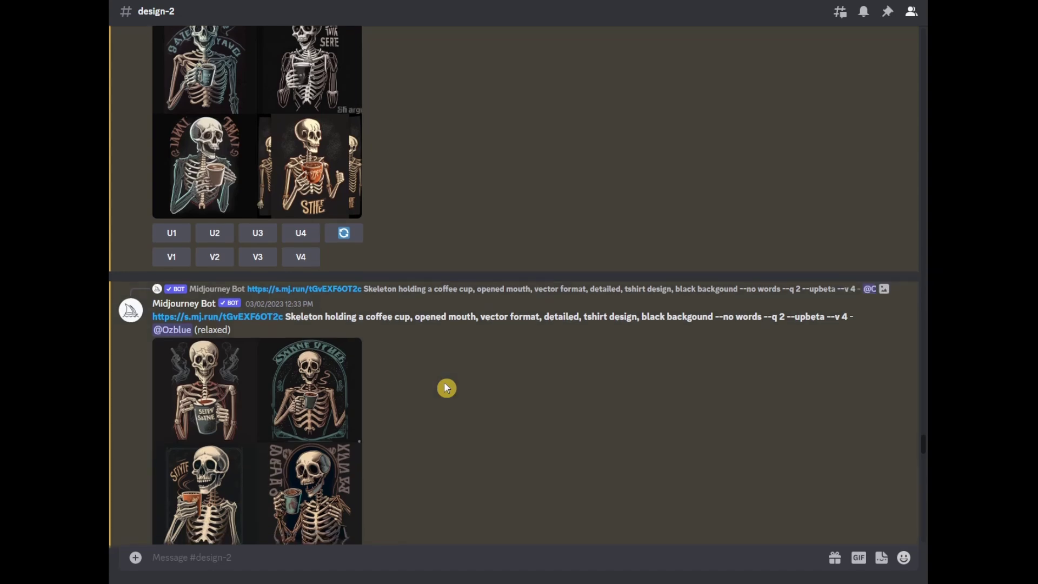
{"action": "scroll", "coordinate": [446, 388], "scroll_direction": "down", "scroll_amount": 1}
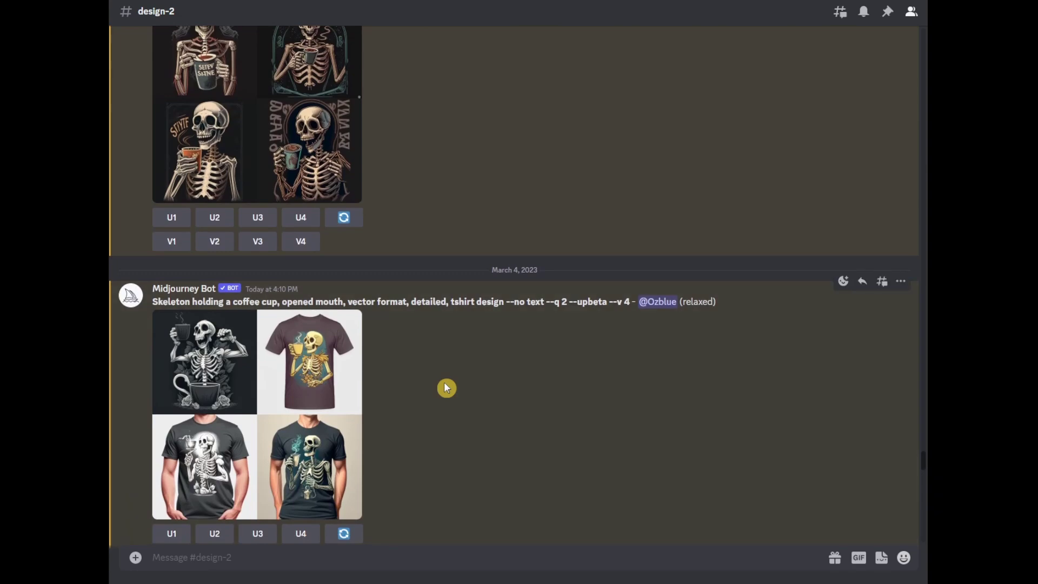
{"action": "scroll", "coordinate": [446, 387], "scroll_direction": "down", "scroll_amount": 5}
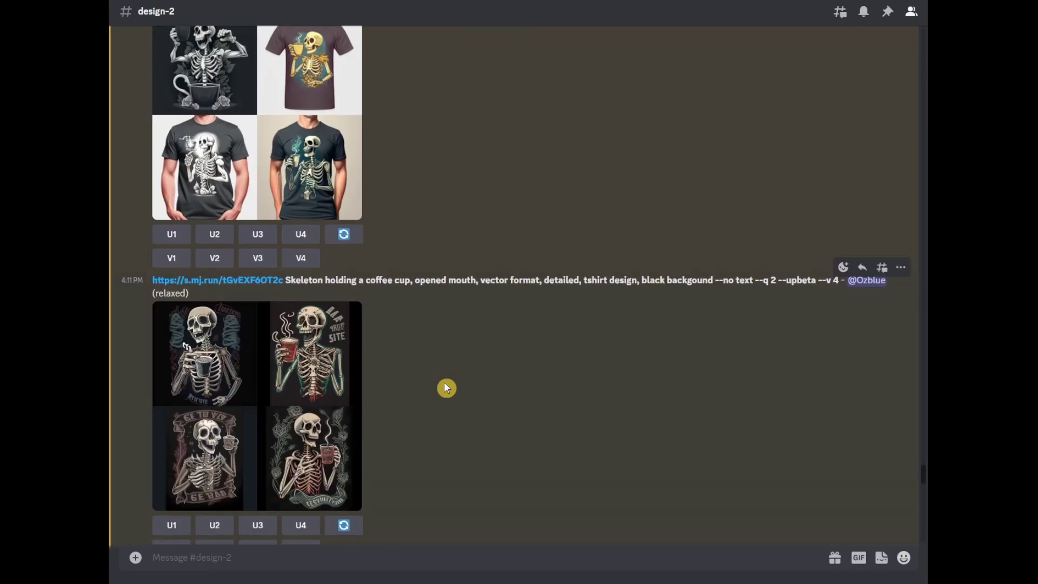
{"action": "scroll", "coordinate": [446, 387], "scroll_direction": "down", "scroll_amount": 2}
{"action": "scroll", "coordinate": [446, 388], "scroll_direction": "down", "scroll_amount": 10}
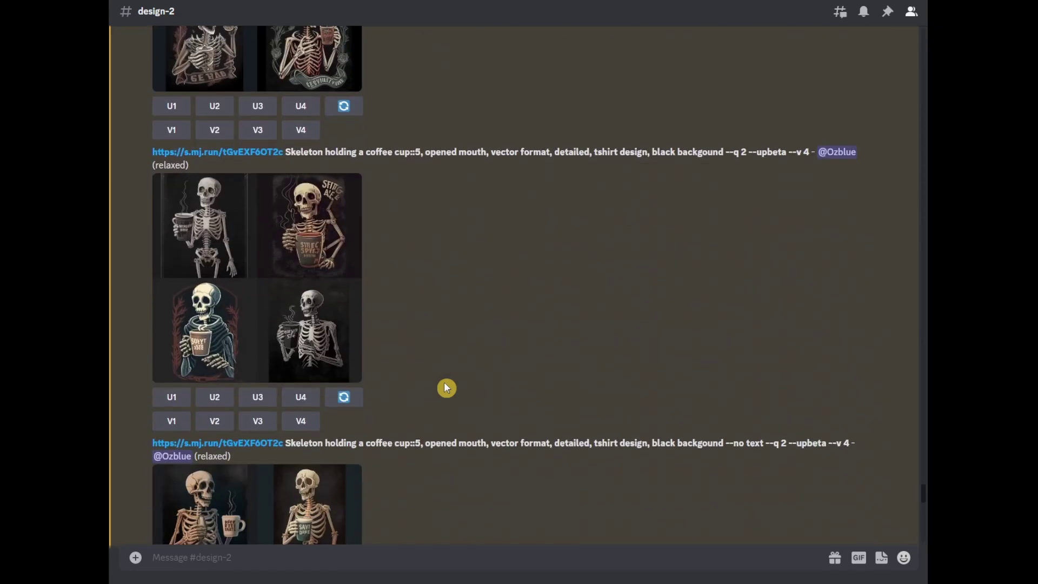
{"action": "scroll", "coordinate": [447, 387], "scroll_direction": "down", "scroll_amount": 4}
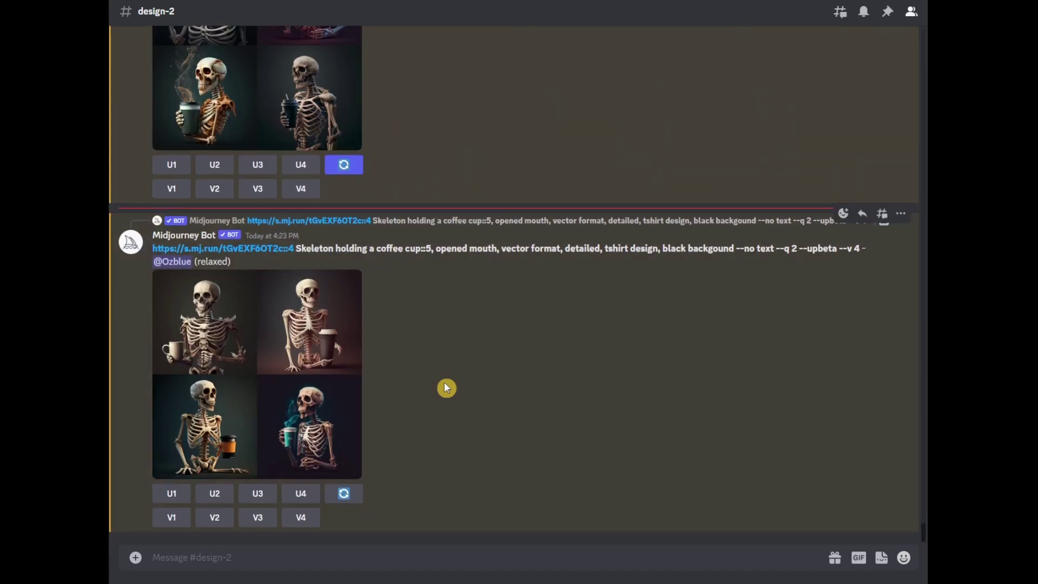
Step: Examine the "Skeleton holding a coffee cup::5" text weight in the latest prompt, alongside the reference image weighted ::4
{"action": "scroll", "coordinate": [446, 387], "scroll_direction": "up", "scroll_amount": 1}
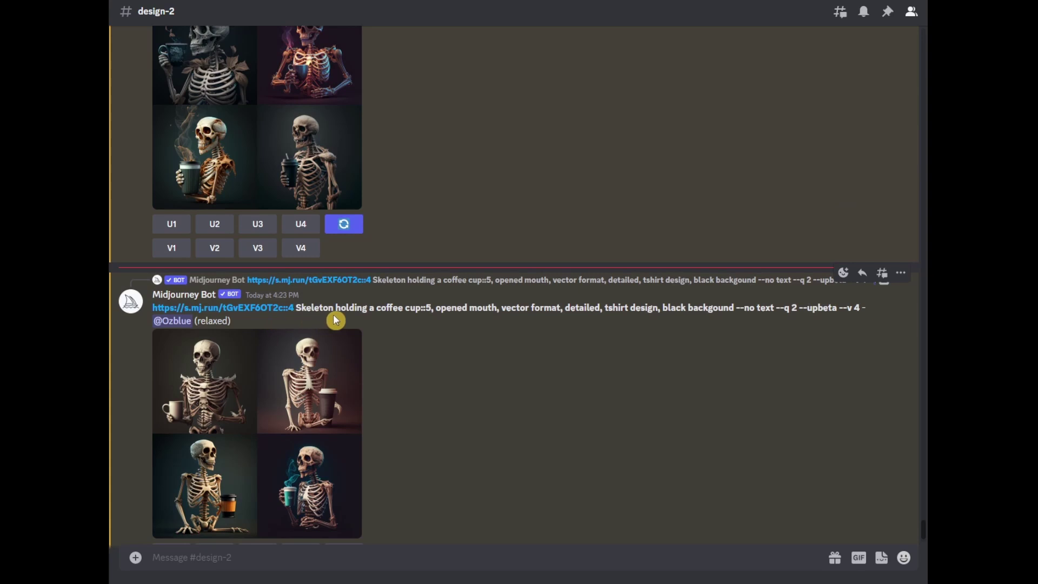
{"action": "double_click", "coordinate": [430, 307]}
{"action": "left_click_drag", "start_coordinate": [297, 301], "coordinate": [426, 308]}
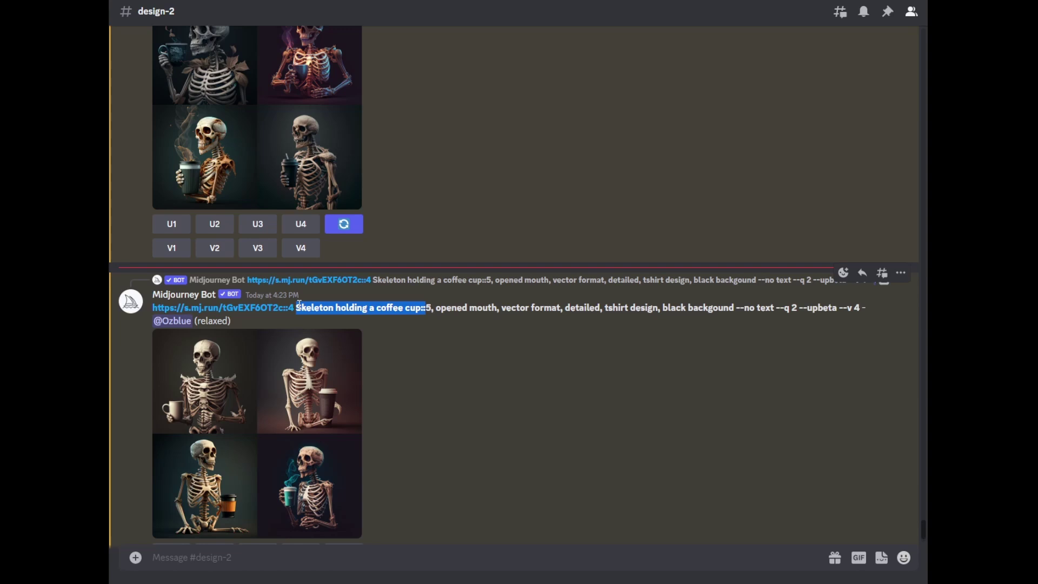
{"action": "left_click", "coordinate": [409, 345]}
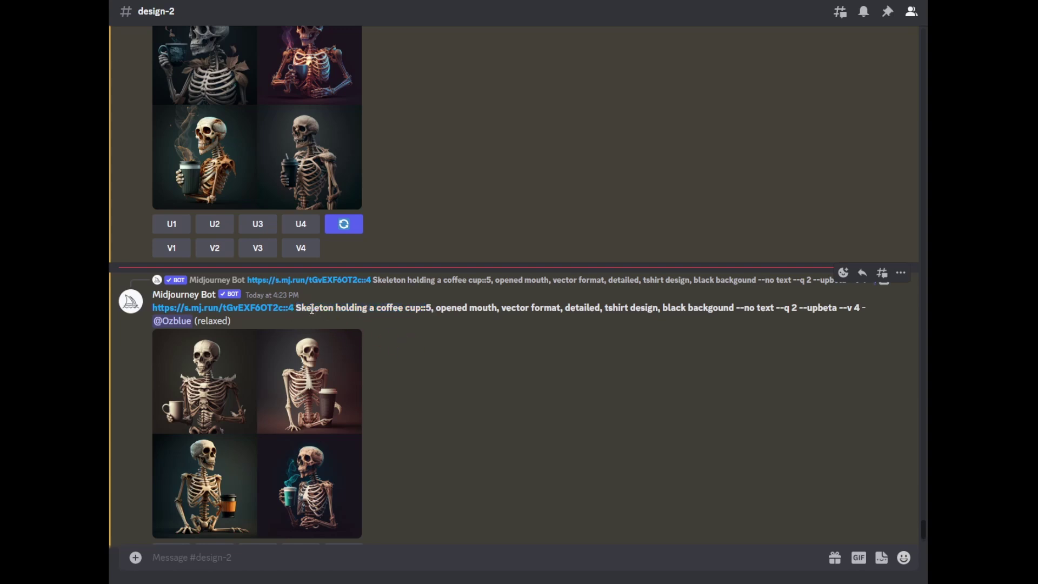
{"action": "left_click", "coordinate": [261, 425]}
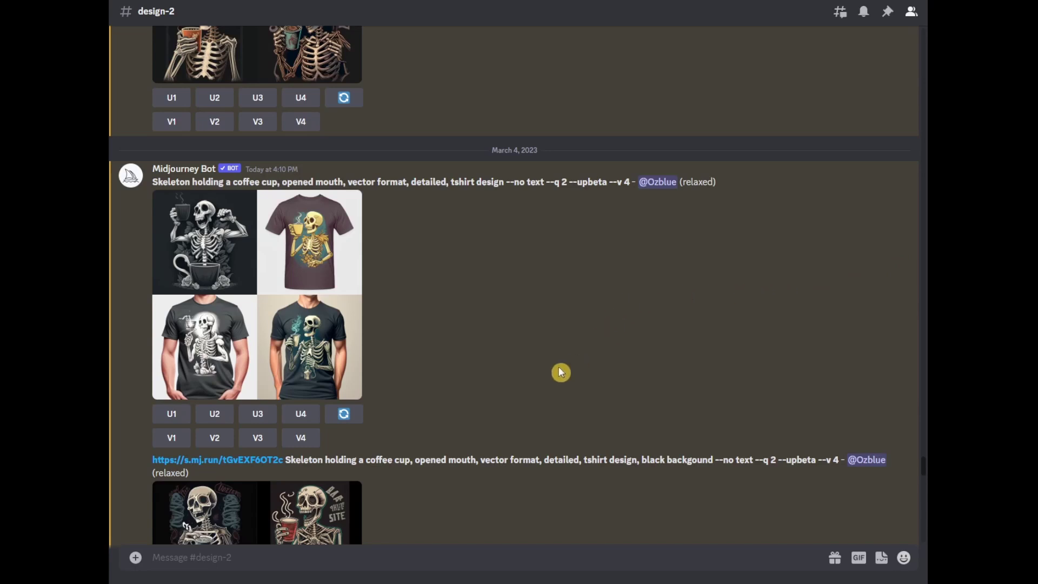
Step: Draft an /imagine prompt "Skeleton holding a coffee cup, opened mouth, vector format, detailed, tshirt design --no text" and view the matching image grid enlarged
{"action": "left_click", "coordinate": [305, 555]}
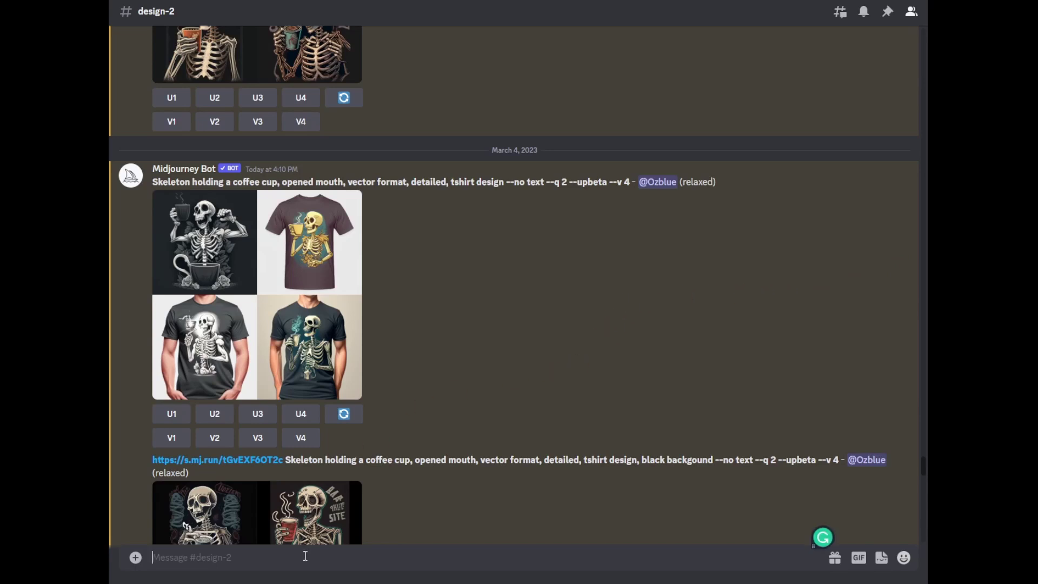
{"action": "type", "text": "/"}
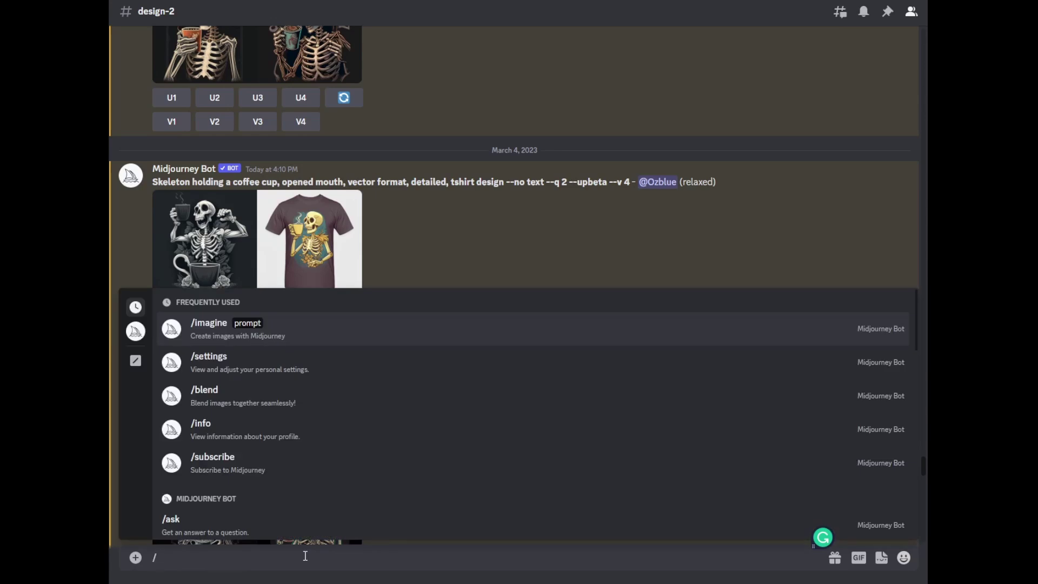
{"action": "key", "text": "Return"}
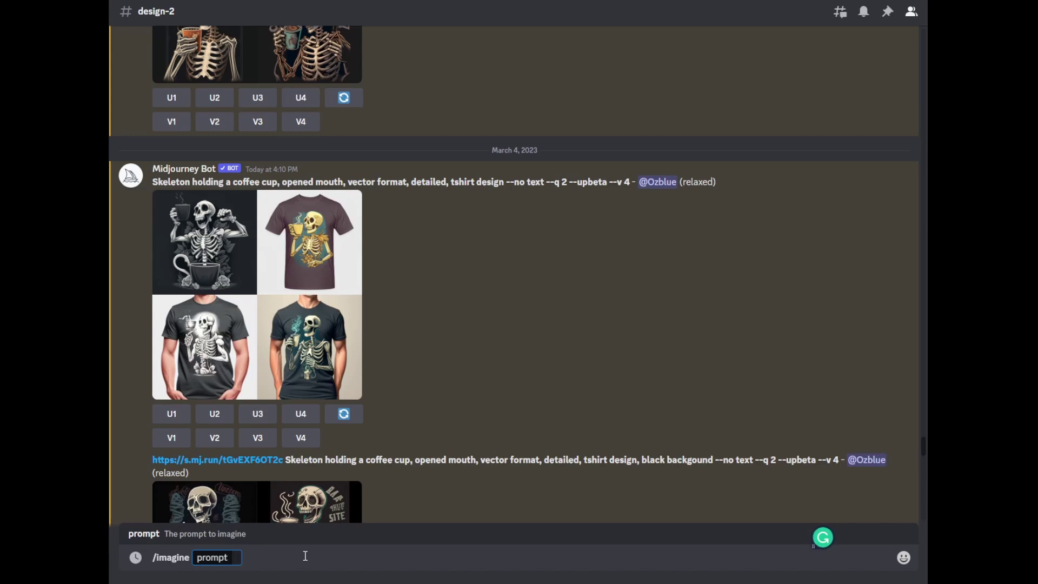
{"action": "type", "text": "Skeleton holding a coffee cup, opened mouth, vector format, detailed, tshirt design --no text"}
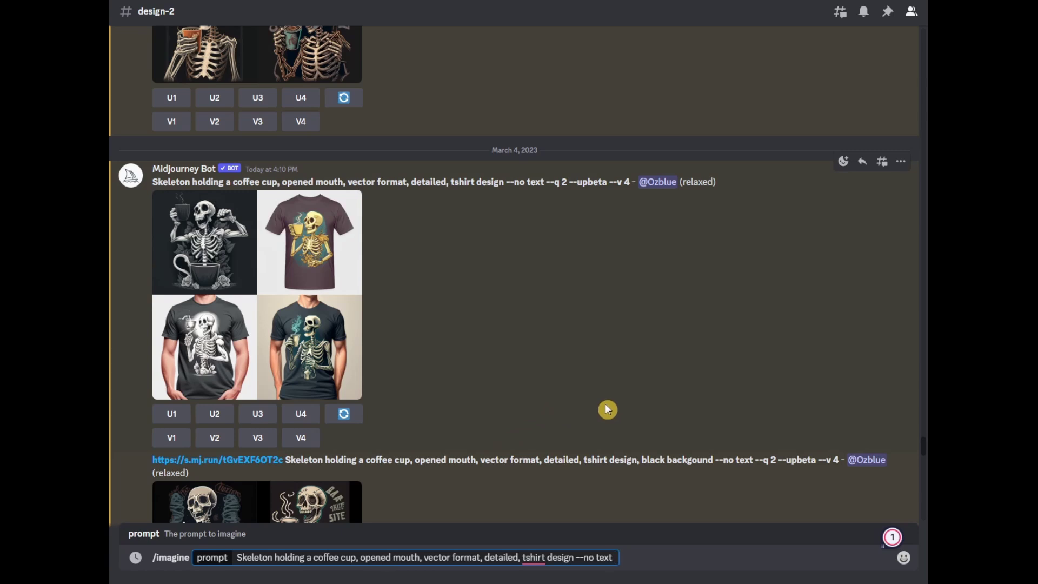
{"action": "left_click", "coordinate": [254, 290]}
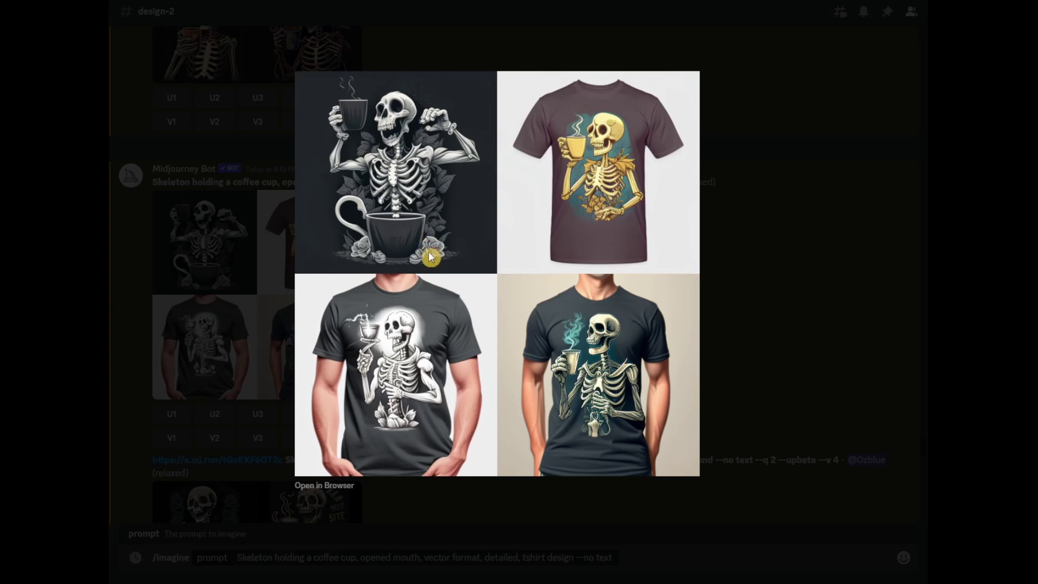
{"action": "left_click", "coordinate": [739, 328]}
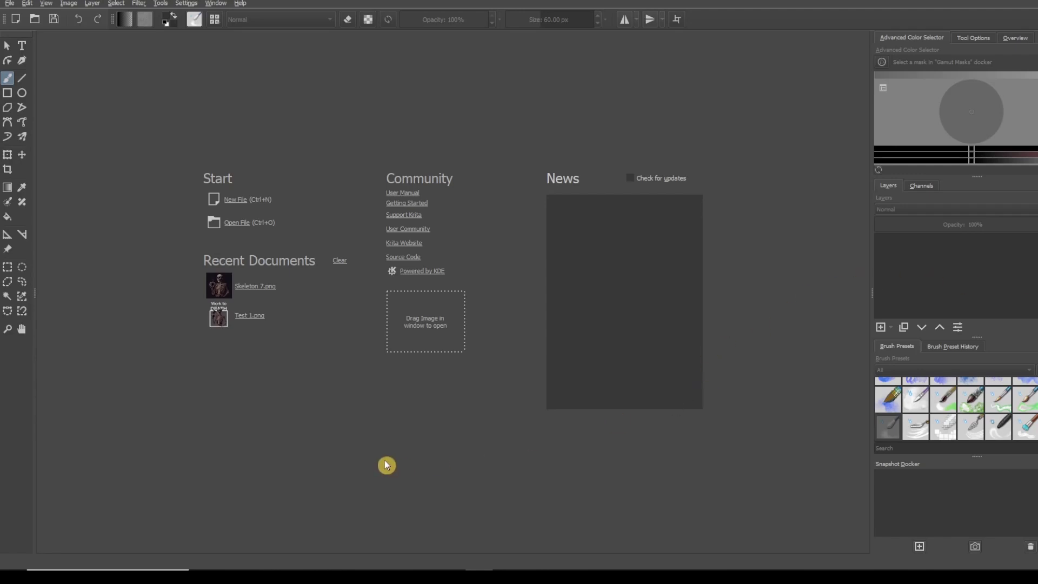
Step: Switch to Krita, open the recent document Skeleton 7.png and start G'MIC-Qt for interactive foreground extraction
{"action": "left_click", "coordinate": [10, 4]}
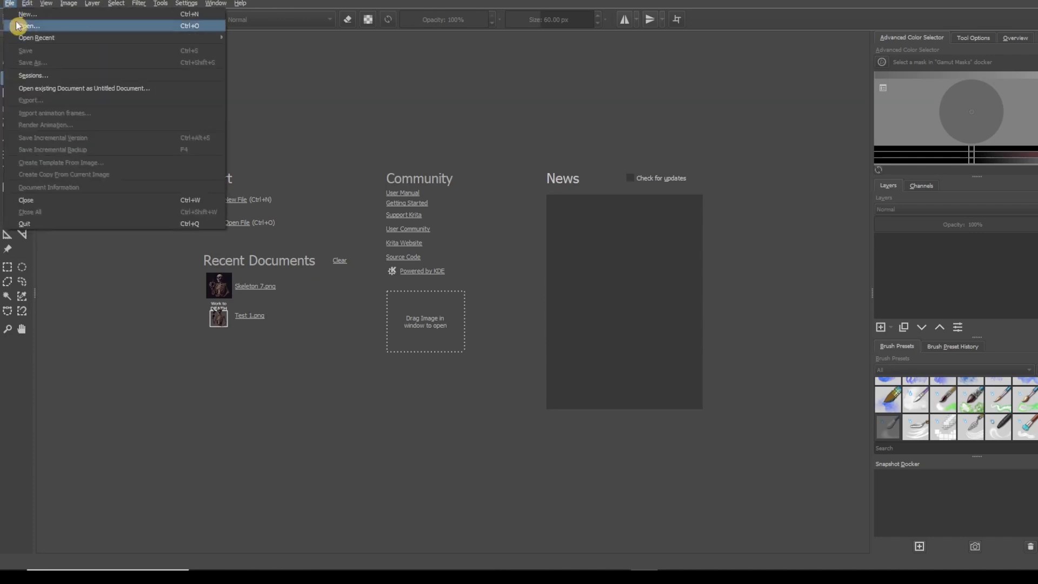
{"action": "left_click", "coordinate": [344, 84]}
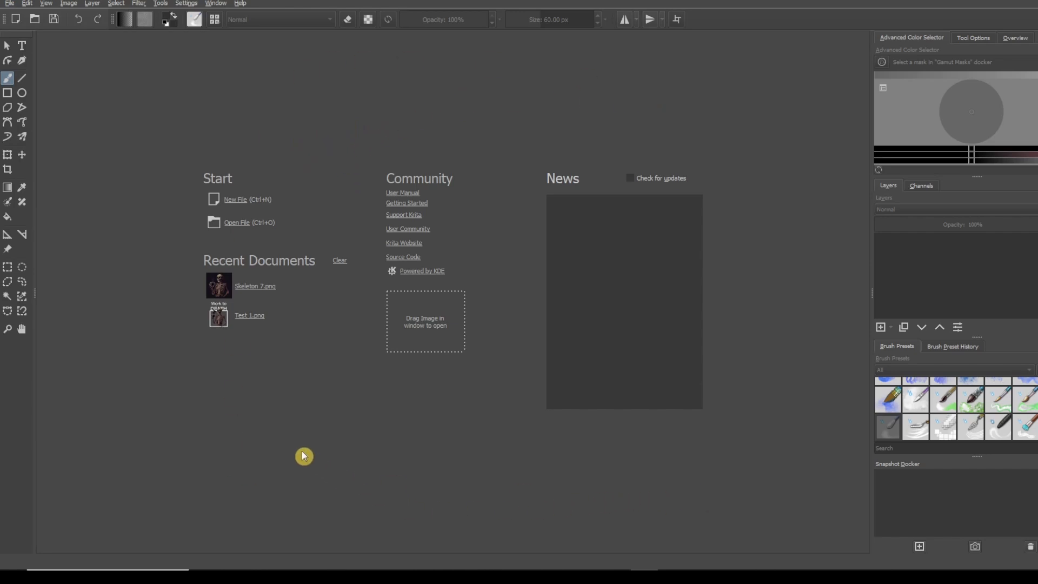
{"action": "left_click", "coordinate": [220, 288]}
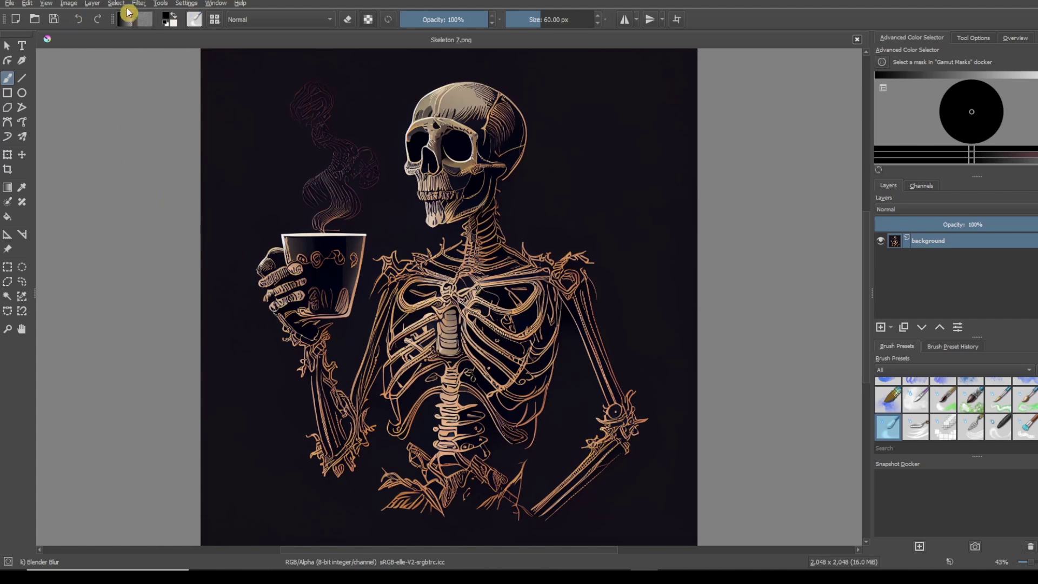
{"action": "left_click", "coordinate": [144, 4]}
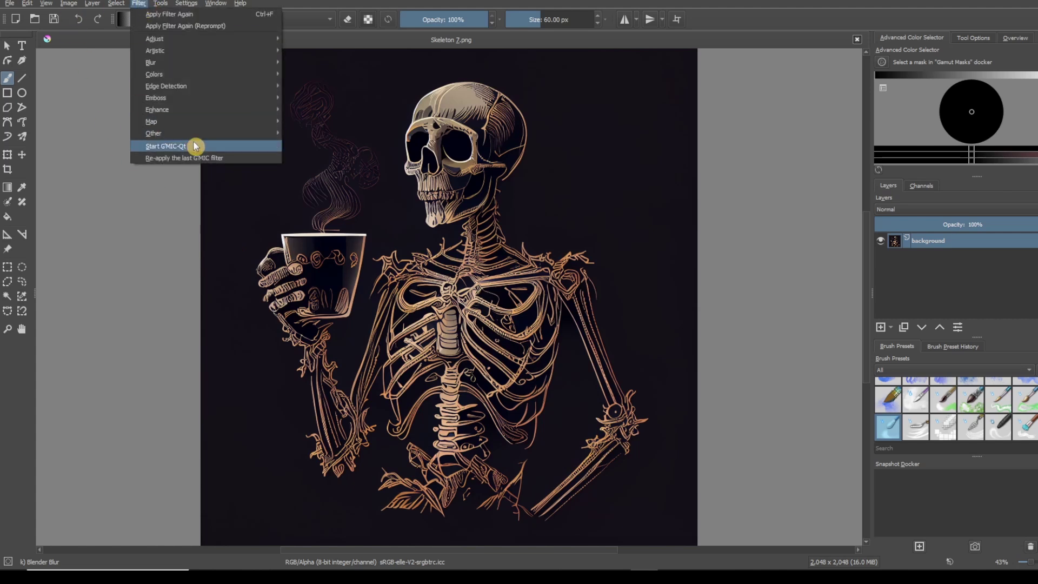
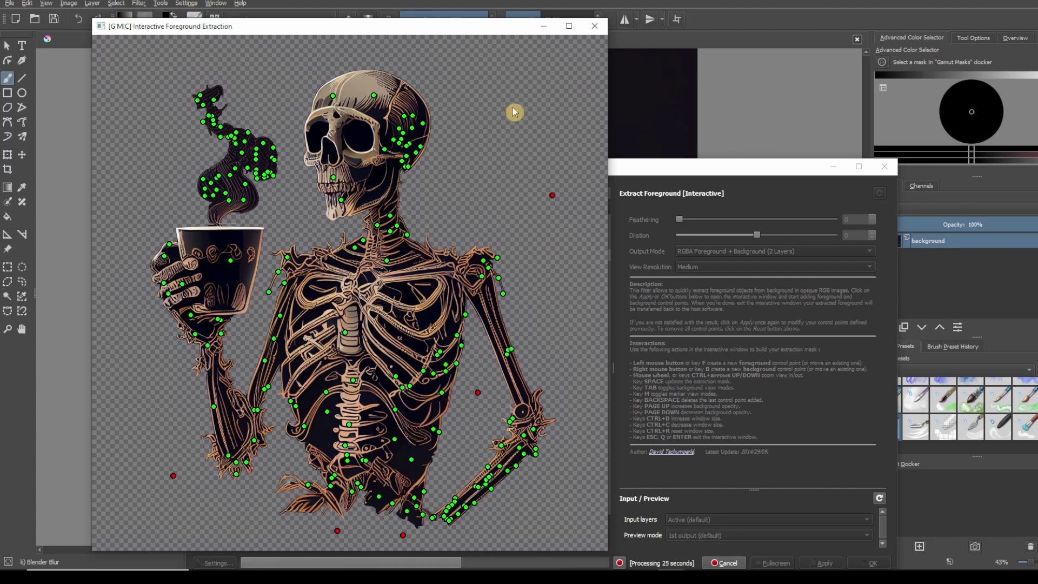
Step: Try adding one background and one foreground control point in the empty area beside the skull, and delete both
{"action": "right_click", "coordinate": [530, 138]}
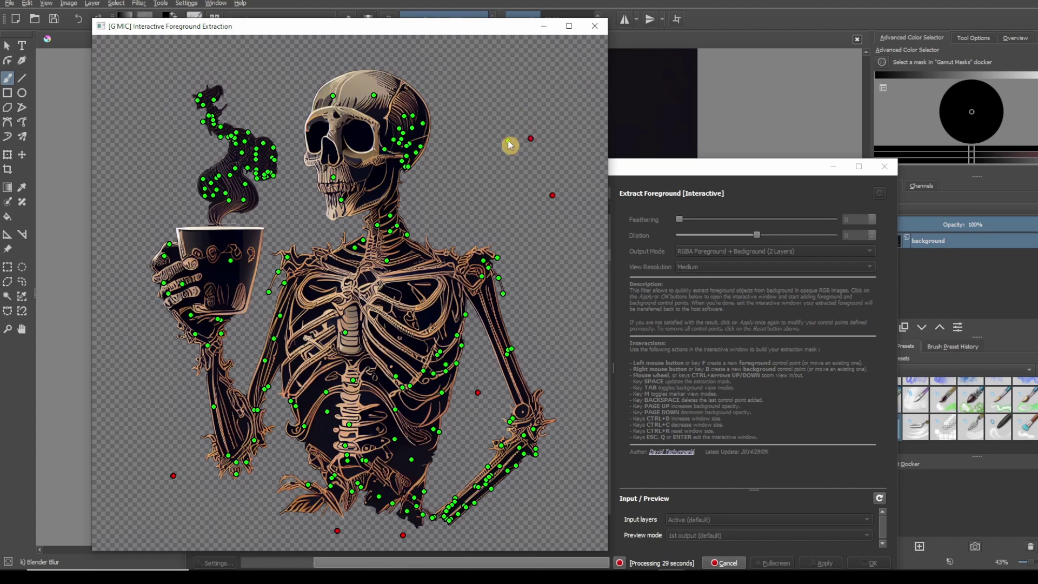
{"action": "left_click", "coordinate": [507, 140]}
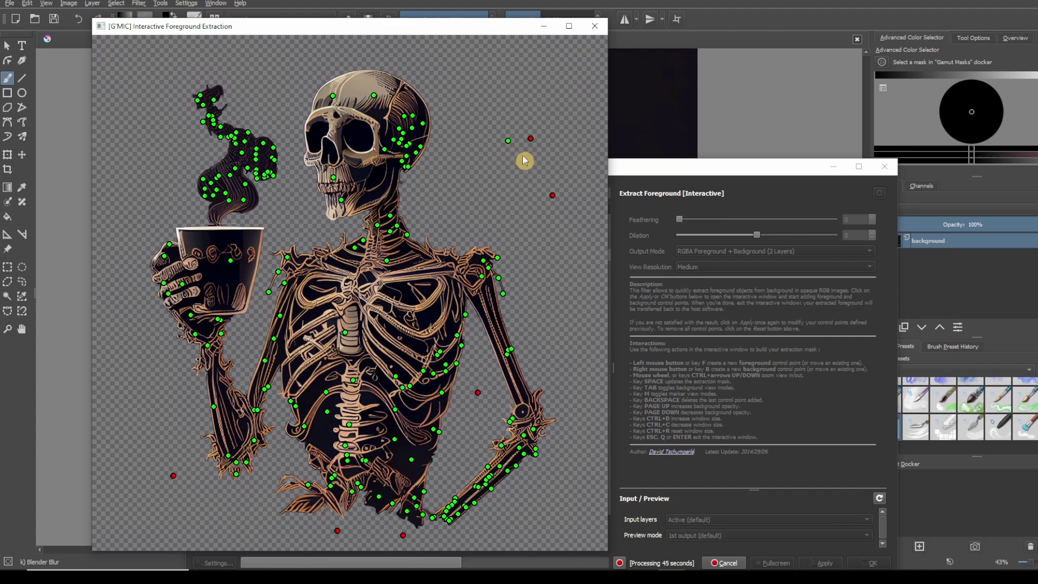
{"action": "key", "text": "BackSpace"}
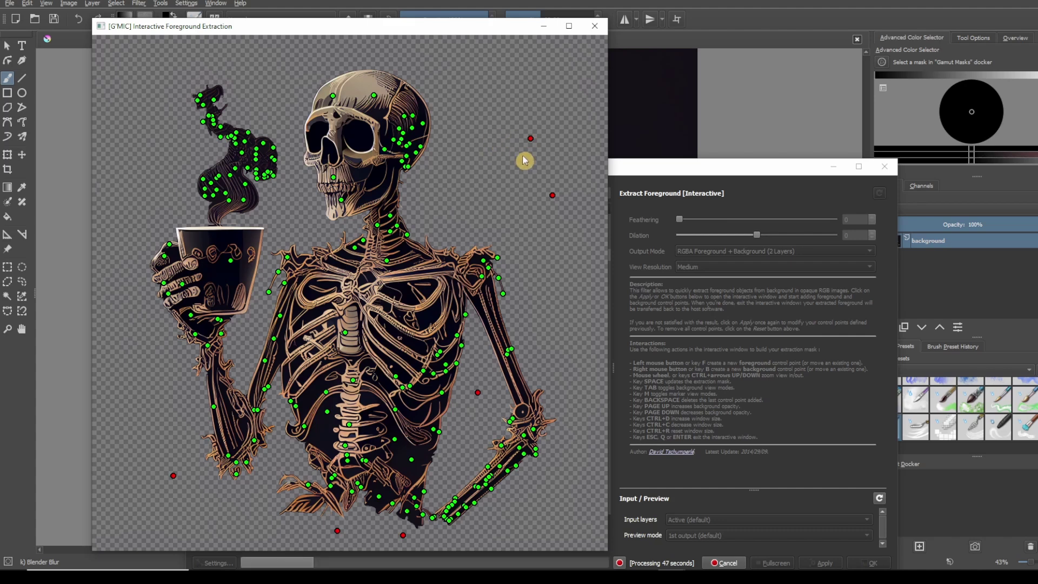
{"action": "key", "text": "BackSpace"}
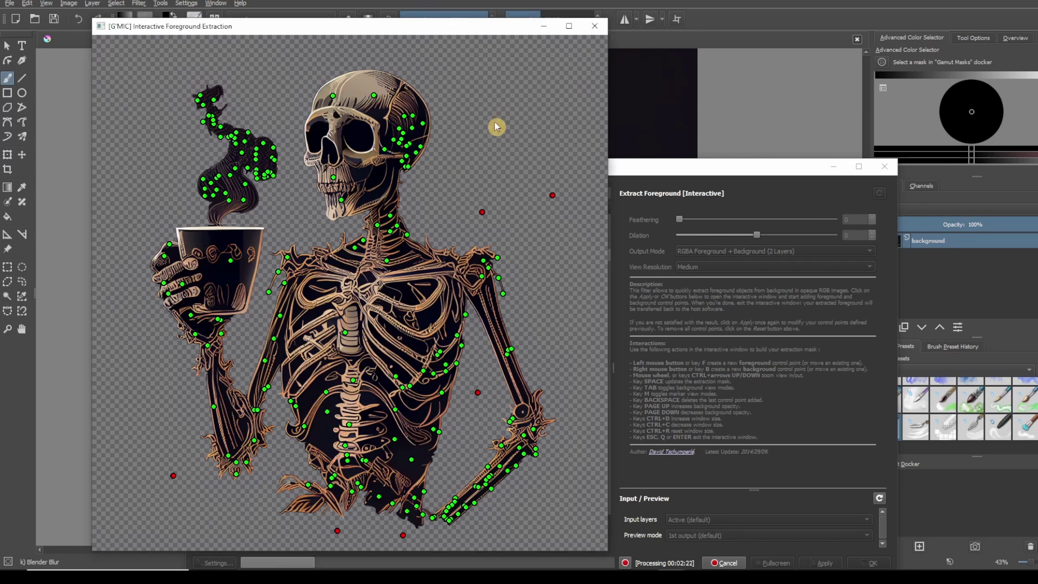
Step: Finish the interactive foreground extraction, close the filter dialog and hide the background layer to inspect the skeleton cutout around the collarbones
{"action": "key", "text": "Return"}
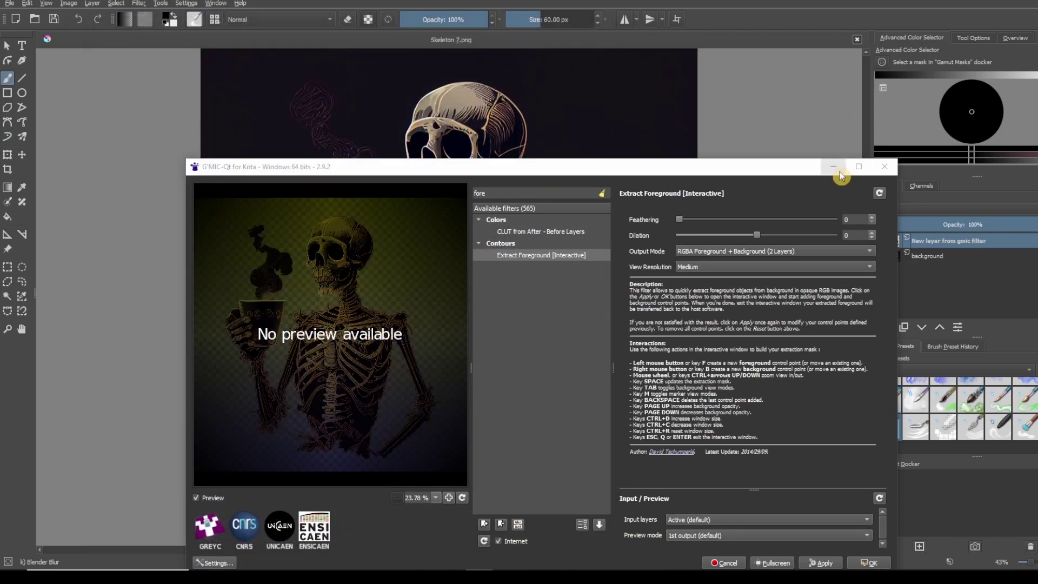
{"action": "left_click", "coordinate": [884, 166]}
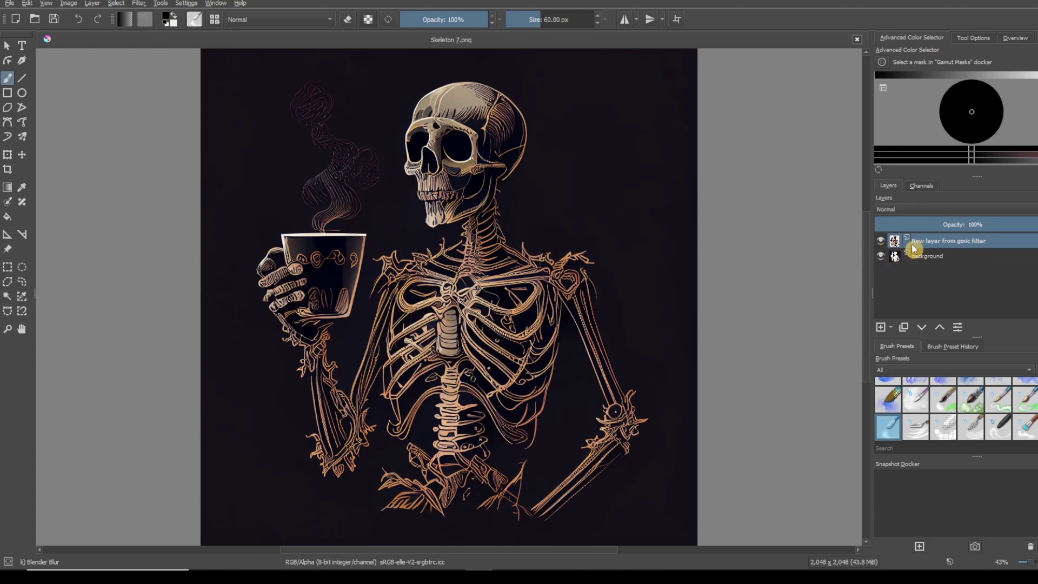
{"action": "left_click", "coordinate": [881, 260]}
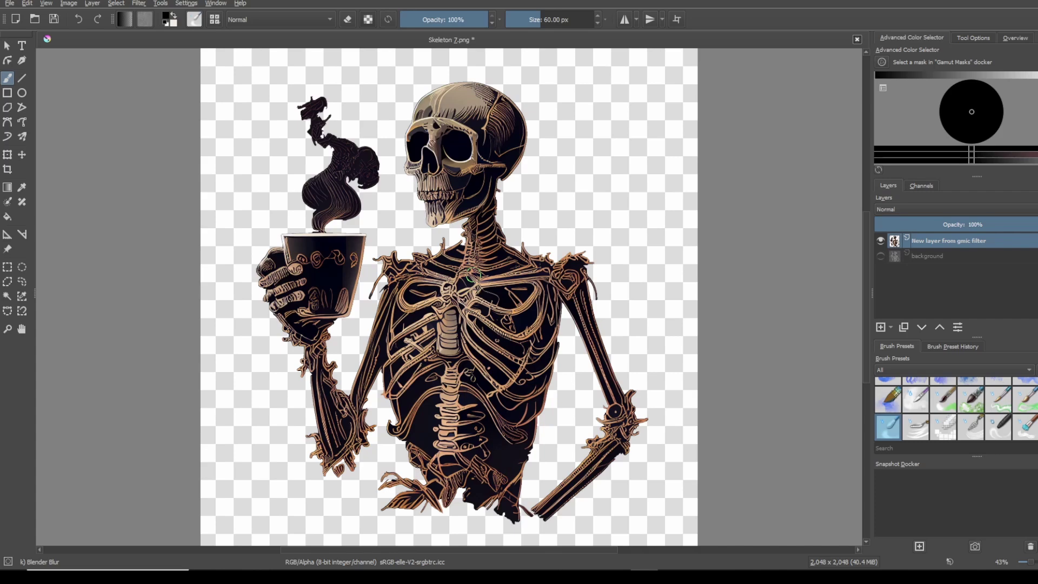
{"action": "scroll", "coordinate": [473, 276], "scroll_direction": "up", "scroll_amount": 5}
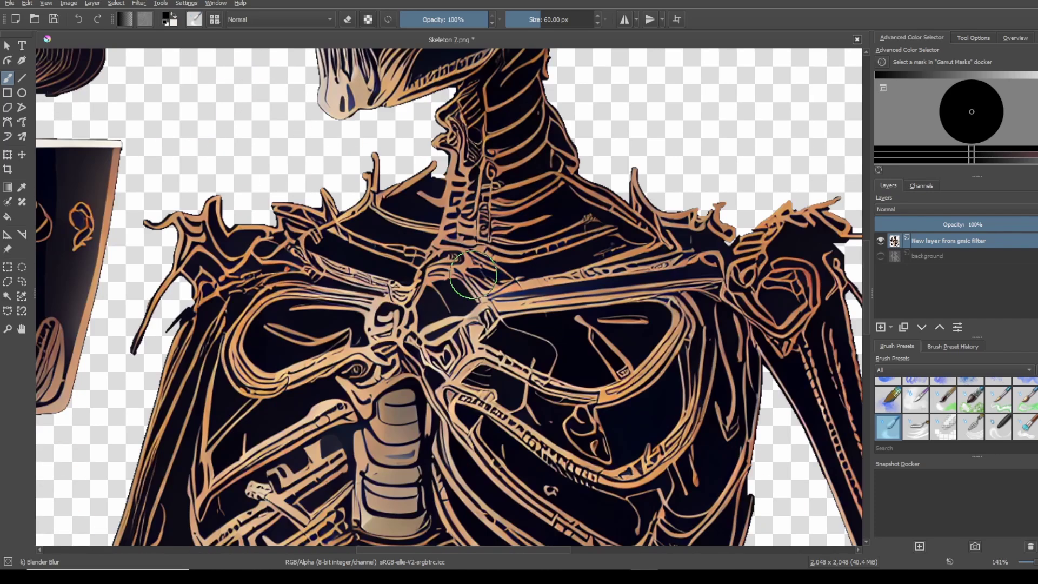
{"action": "scroll", "coordinate": [473, 274], "scroll_direction": "up", "scroll_amount": 1}
{"action": "scroll", "coordinate": [382, 236], "scroll_direction": "up", "scroll_amount": 1}
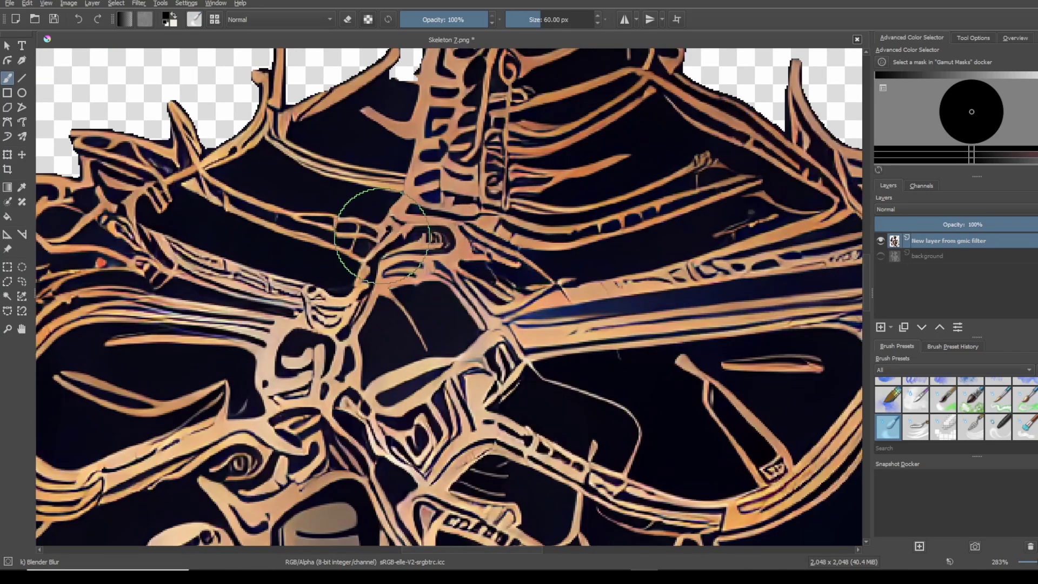
Step: Inspect the skeleton cutout's edges from the ribs and neck up close, and then the whole figure on the transparent canvas
{"action": "scroll", "coordinate": [382, 235], "scroll_direction": "down", "scroll_amount": 2}
{"action": "scroll", "coordinate": [353, 158], "scroll_direction": "up", "scroll_amount": 4}
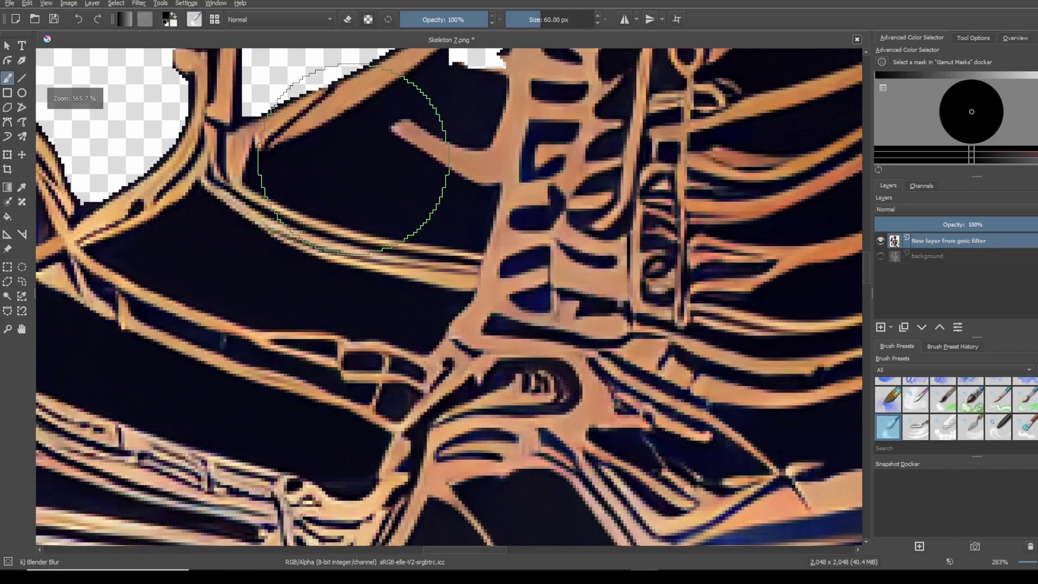
{"action": "scroll", "coordinate": [336, 250], "scroll_direction": "down", "scroll_amount": 4}
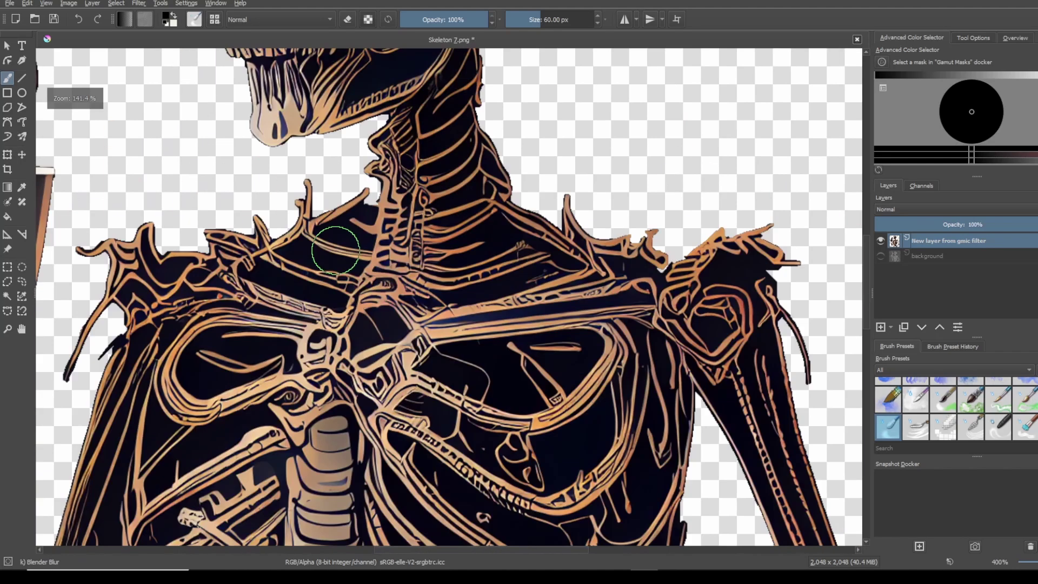
{"action": "scroll", "coordinate": [335, 250], "scroll_direction": "down", "scroll_amount": 4}
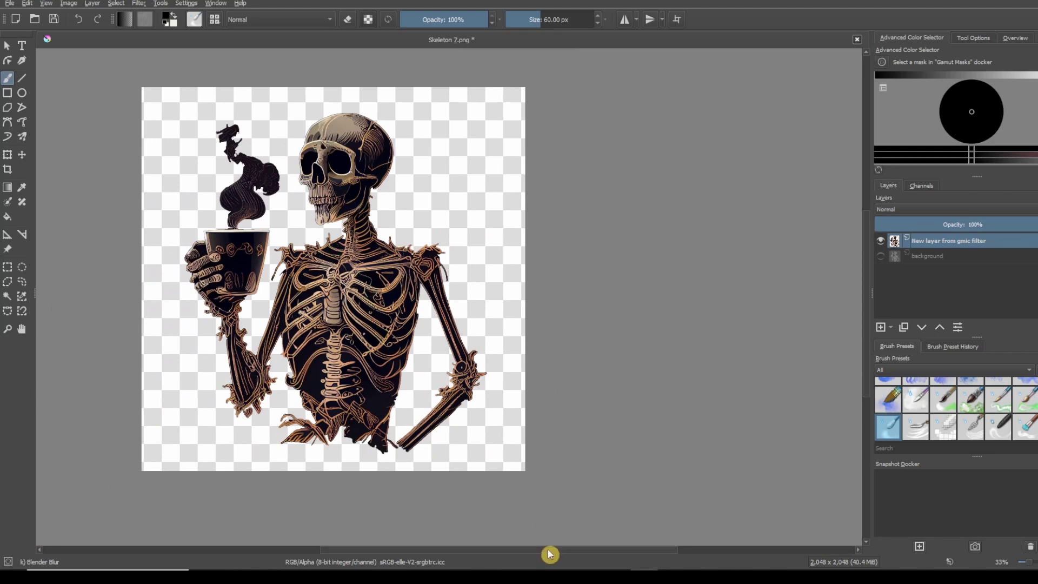
{"action": "left_click_drag", "start_coordinate": [549, 554], "coordinate": [490, 550]}
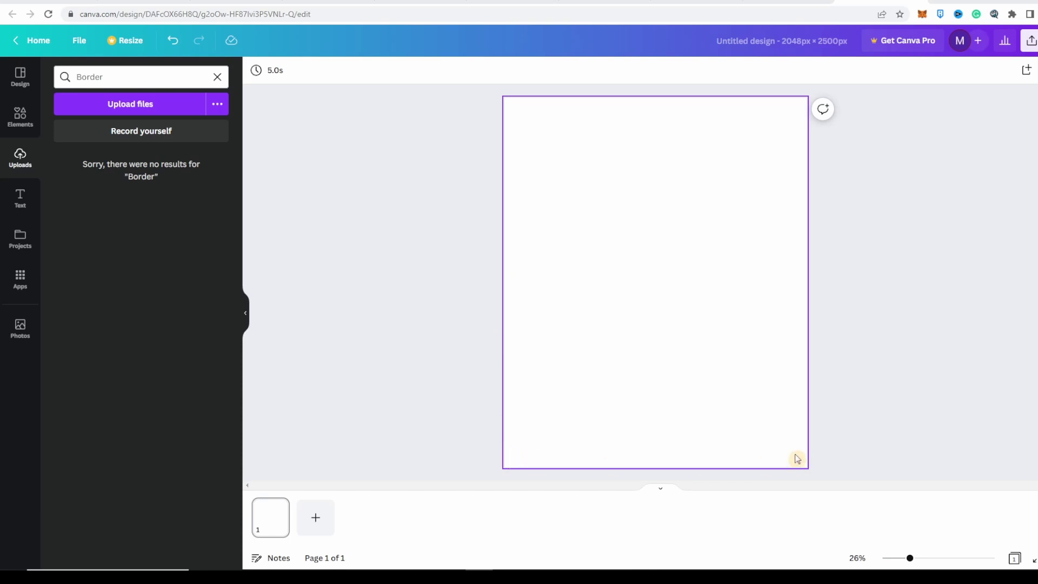
Step: Switch to the blank 2048 × 2500 px Canva design, clear the "Border" uploads search and add the uploaded skeleton cutout to the page
{"action": "left_click", "coordinate": [823, 42]}
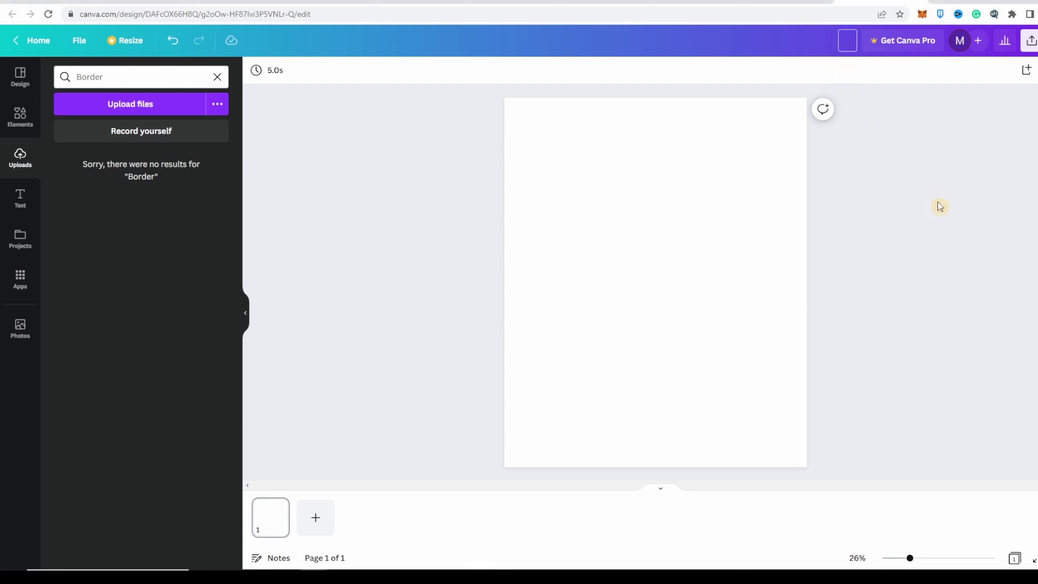
{"action": "key", "text": "Escape"}
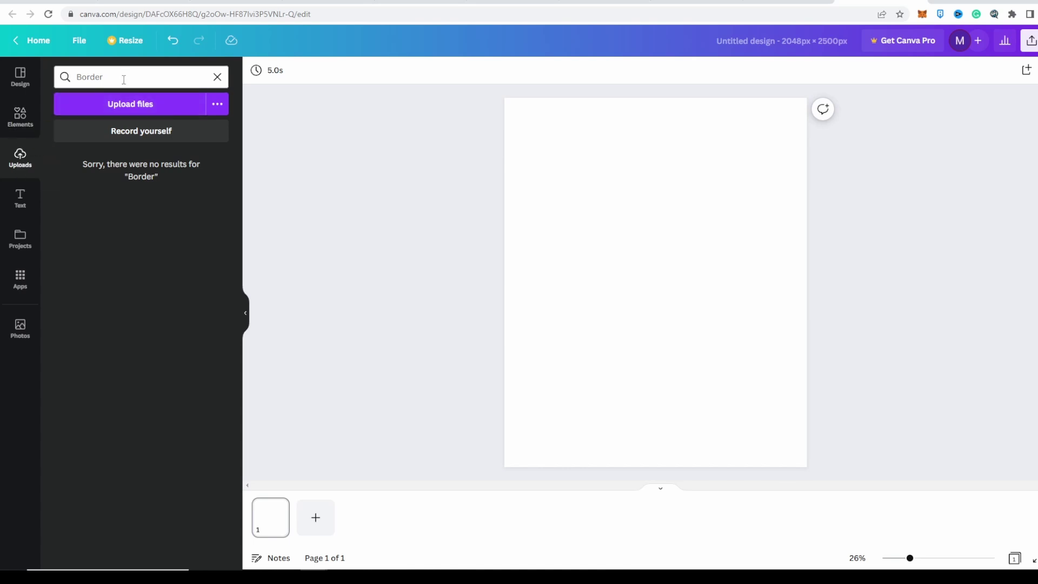
{"action": "left_click_drag", "start_coordinate": [122, 78], "coordinate": [76, 78]}
{"action": "key", "text": "BackSpace"}
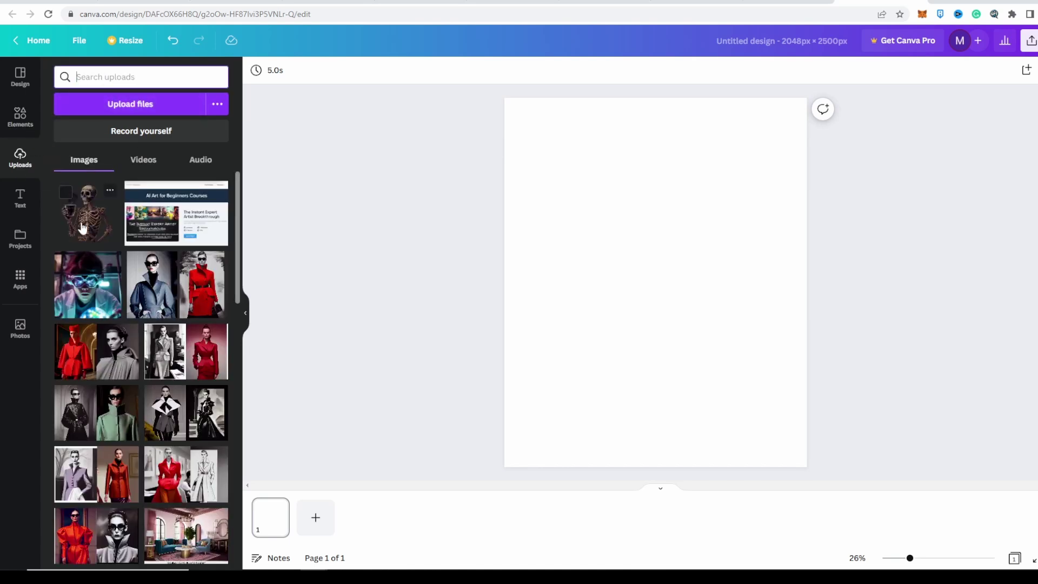
{"action": "left_click", "coordinate": [93, 228]}
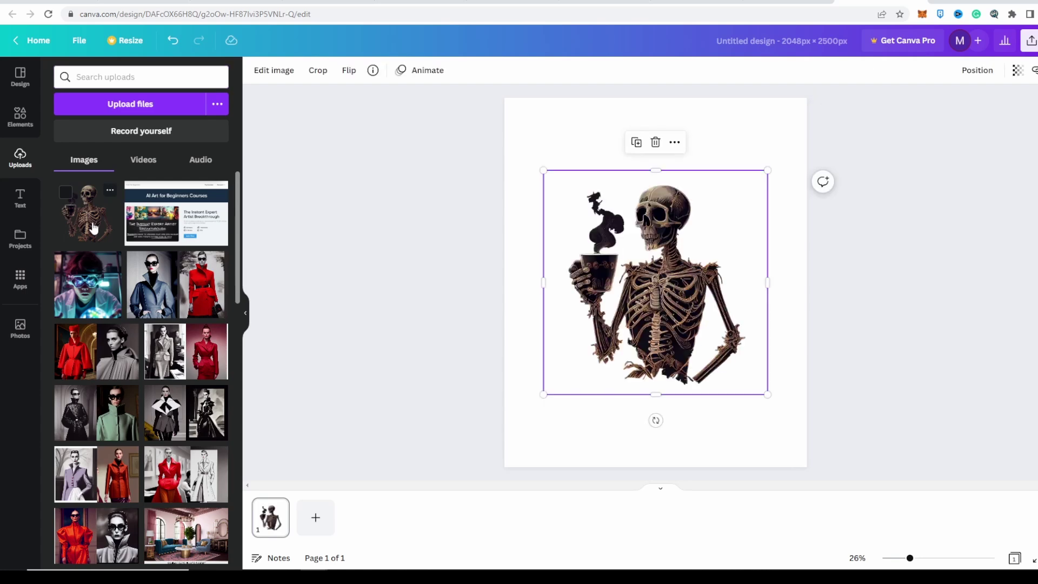
Step: Add the gold rectangular border from the border graphics and move it aside so the skeleton is free to edit
{"action": "left_click", "coordinate": [21, 117]}
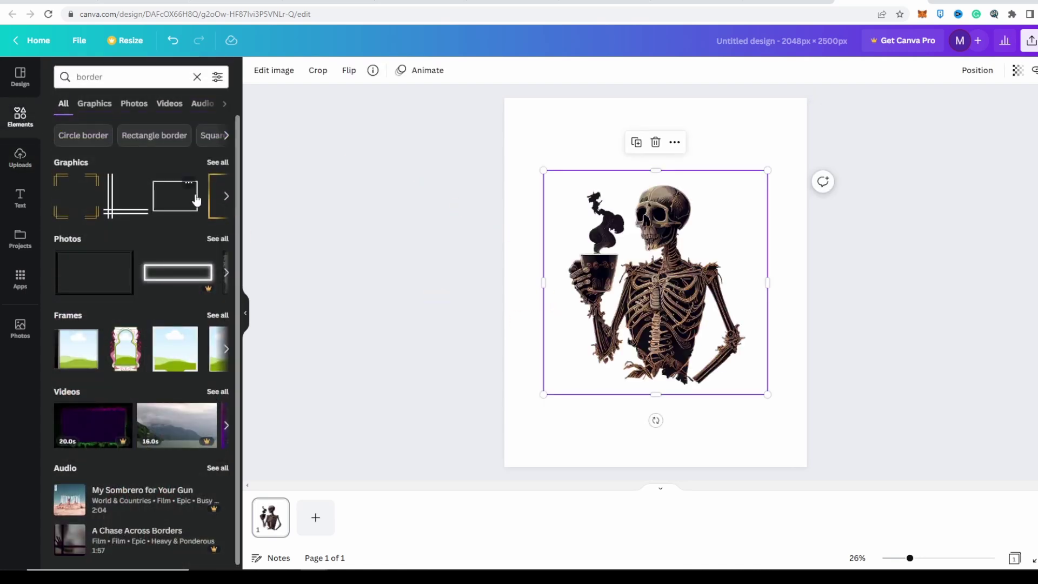
{"action": "left_click", "coordinate": [211, 217]}
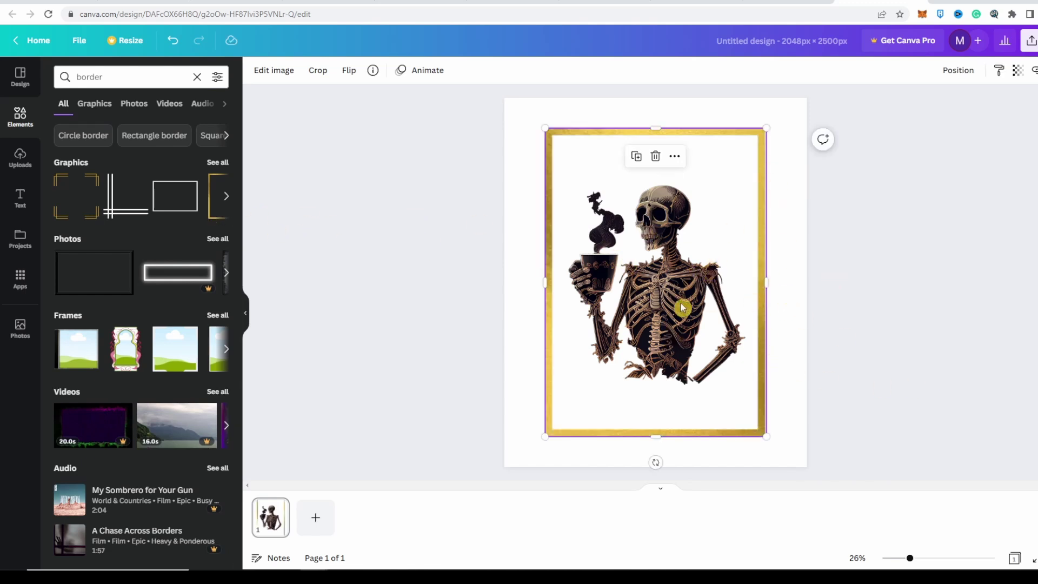
{"action": "left_click", "coordinate": [899, 332]}
{"action": "left_click", "coordinate": [679, 312]}
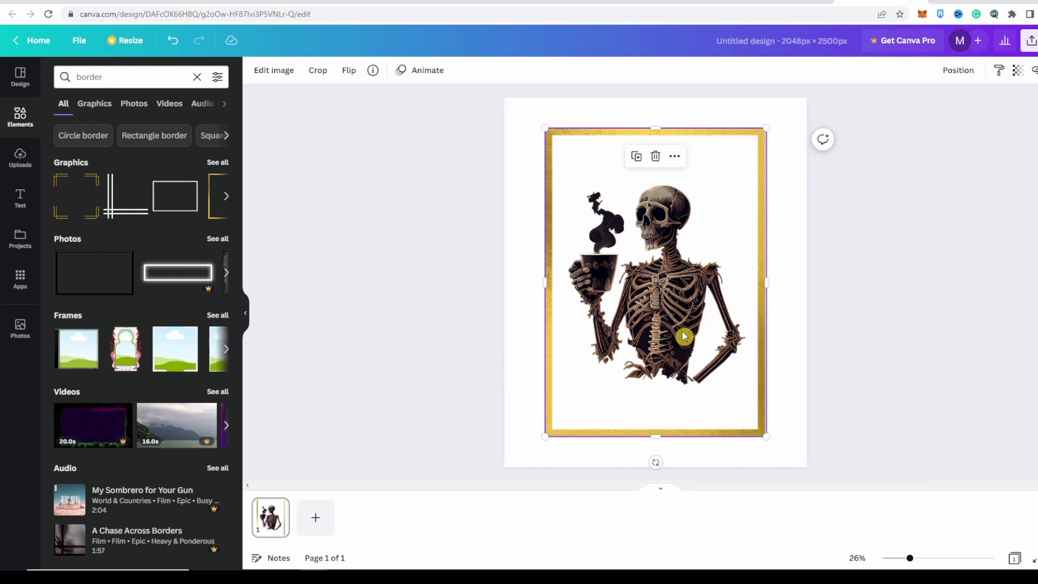
{"action": "left_click_drag", "start_coordinate": [720, 209], "coordinate": [921, 213]}
Step: Move the skeleton to the bottom of the page and enlarge it to the full page width
{"action": "left_click_drag", "start_coordinate": [580, 277], "coordinate": [566, 338]}
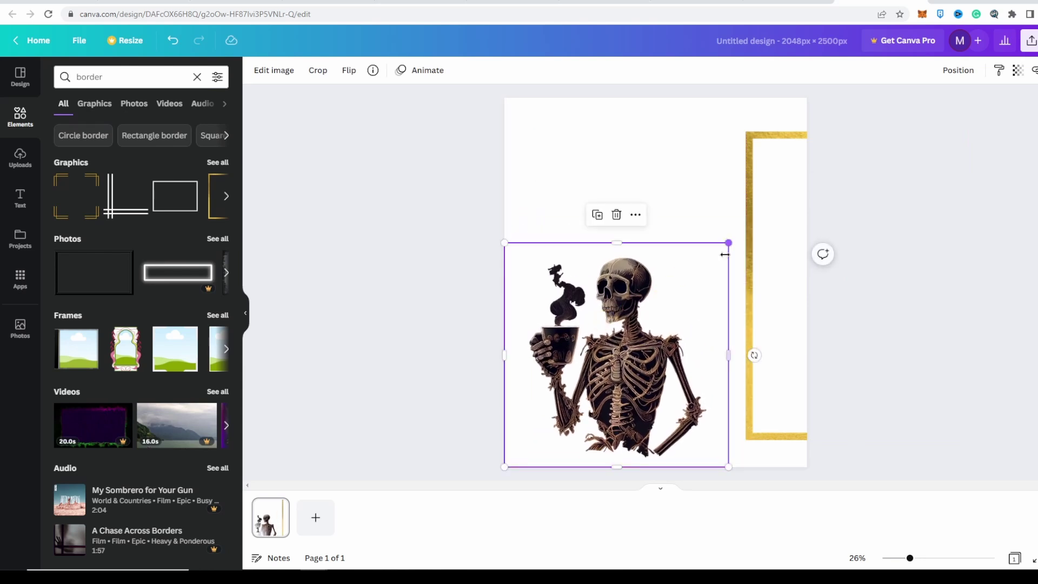
{"action": "left_click_drag", "start_coordinate": [729, 242], "coordinate": [675, 223]}
Step: Place the gold border over the enlarged skeleton, scale it down slightly and centre it around the figure's skull and torso
{"action": "left_click", "coordinate": [767, 146]}
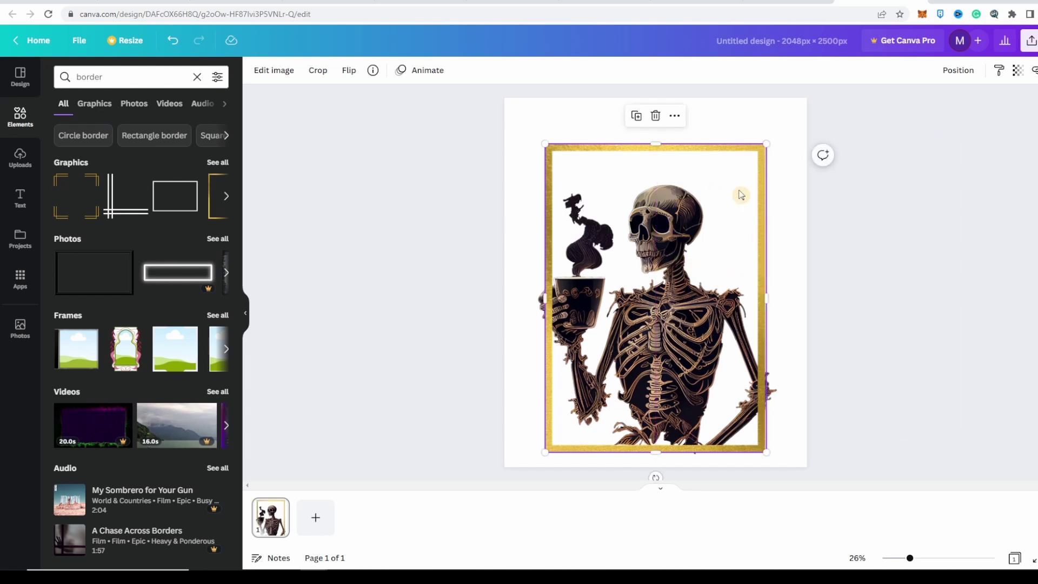
{"action": "left_click_drag", "start_coordinate": [653, 146], "coordinate": [655, 174]}
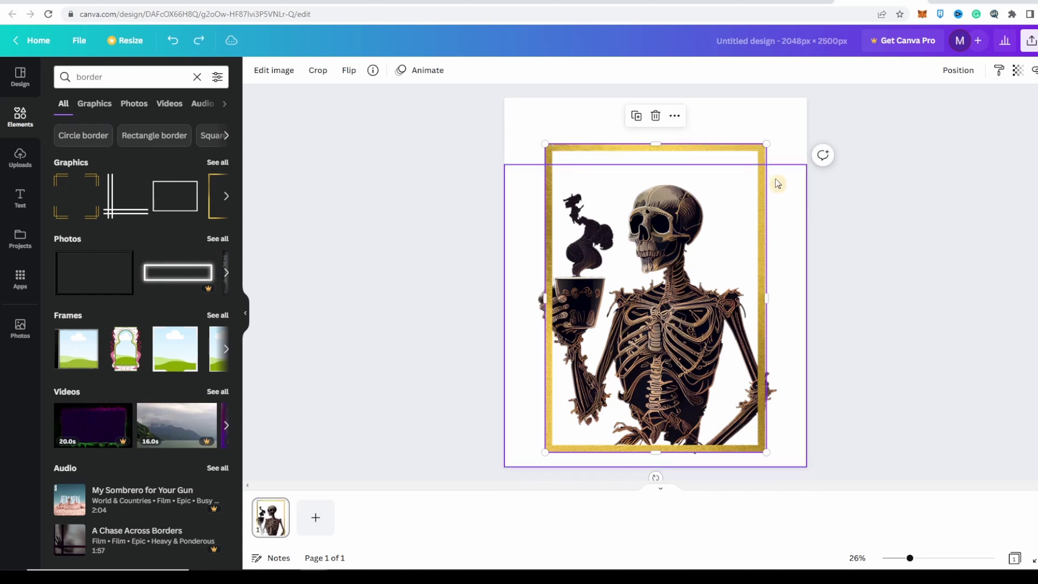
{"action": "left_click_drag", "start_coordinate": [766, 173], "coordinate": [746, 174]}
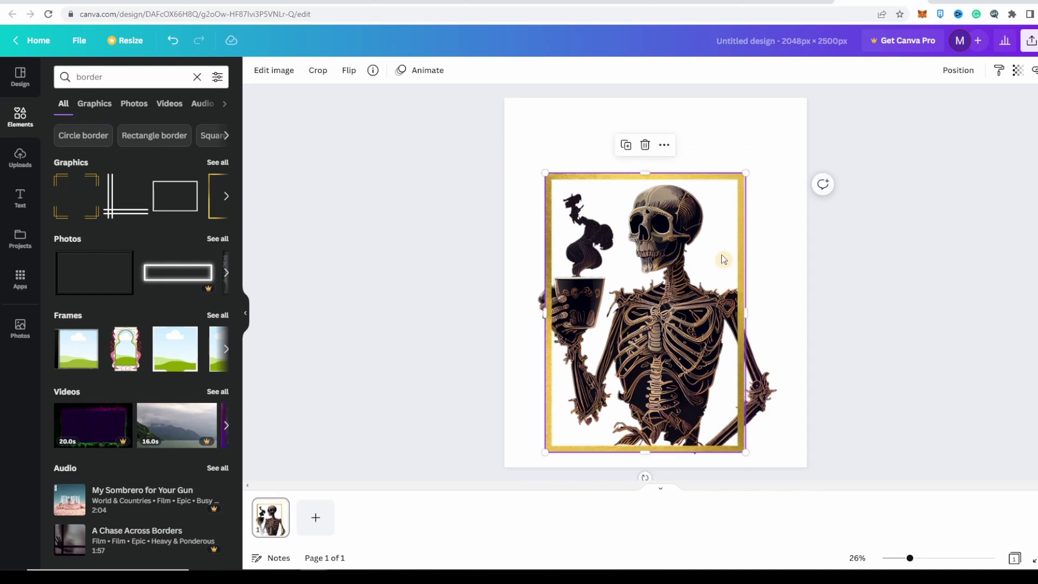
{"action": "left_click_drag", "start_coordinate": [722, 260], "coordinate": [737, 268]}
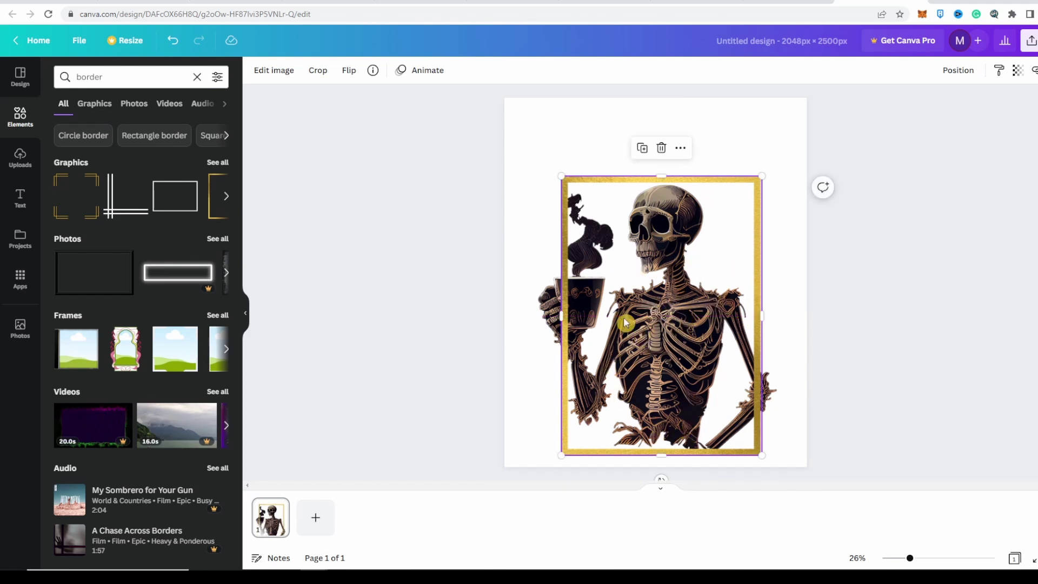
Step: Send the gold border backward so it sits behind the skeleton, and deselect it
{"action": "right_click", "coordinate": [737, 232]}
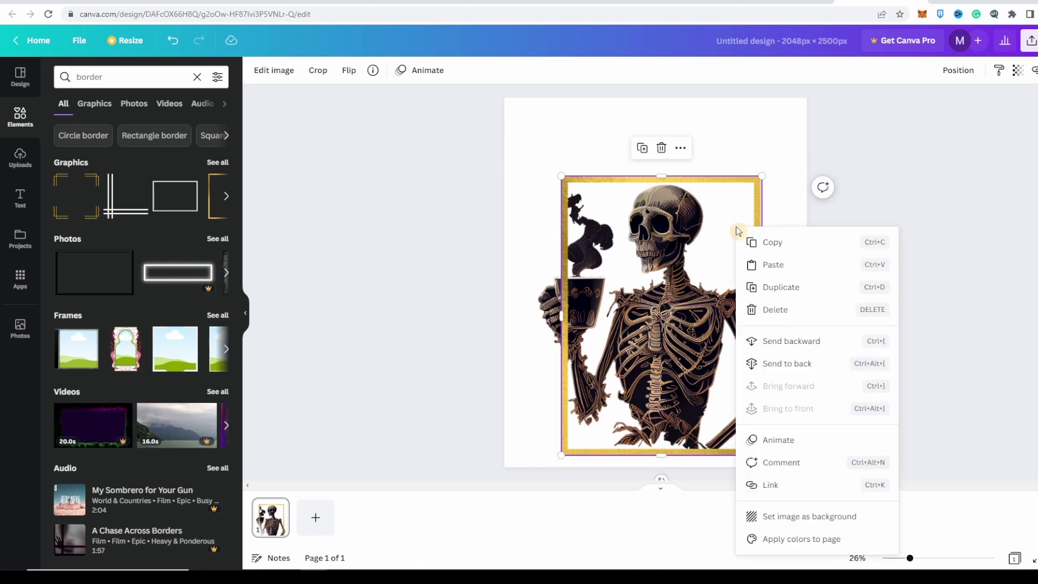
{"action": "left_click", "coordinate": [843, 348]}
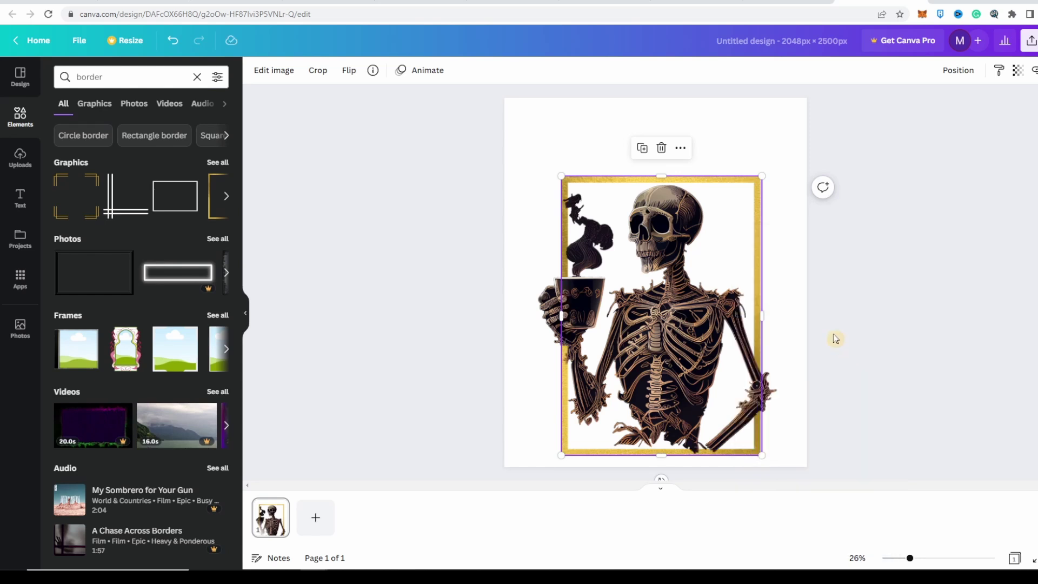
{"action": "left_click", "coordinate": [853, 328]}
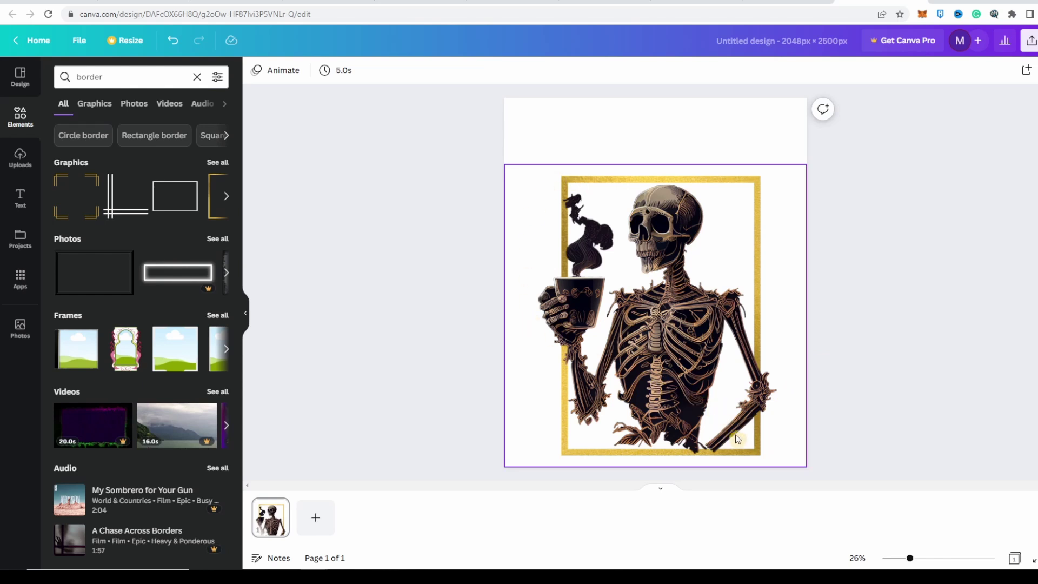
{"action": "left_click", "coordinate": [662, 140]}
{"action": "left_click", "coordinate": [767, 236]}
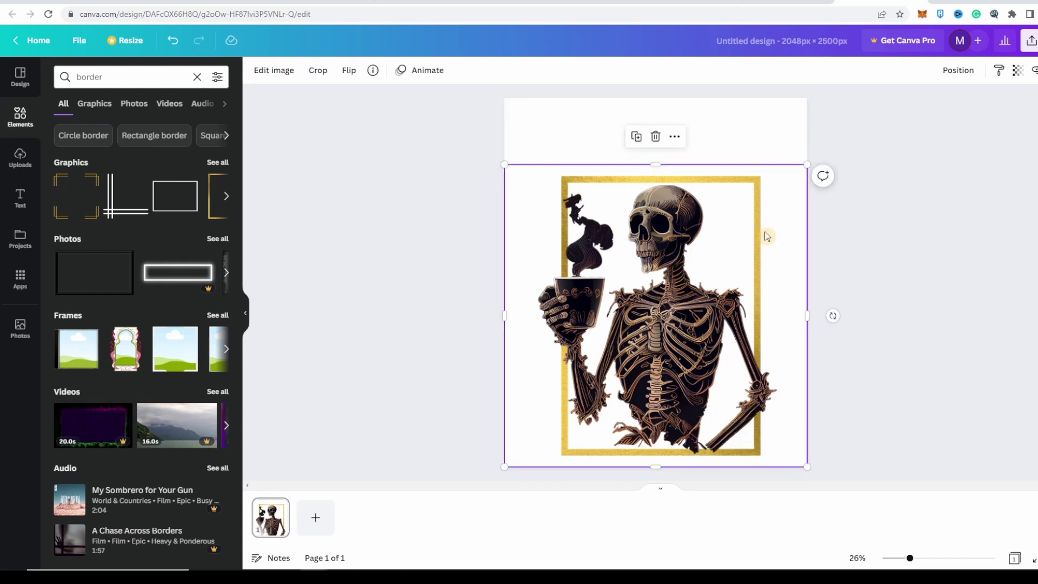
{"action": "left_click", "coordinate": [734, 121]}
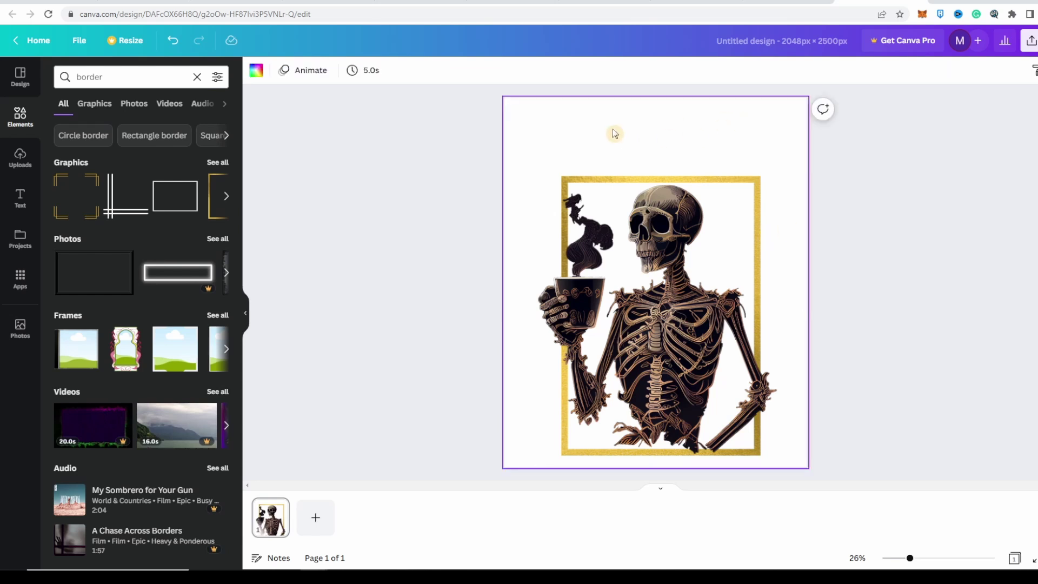
Step: Show the text options and check the lettering in the reference image copy this skeleton.JPG, then close the image
{"action": "left_click", "coordinate": [22, 200]}
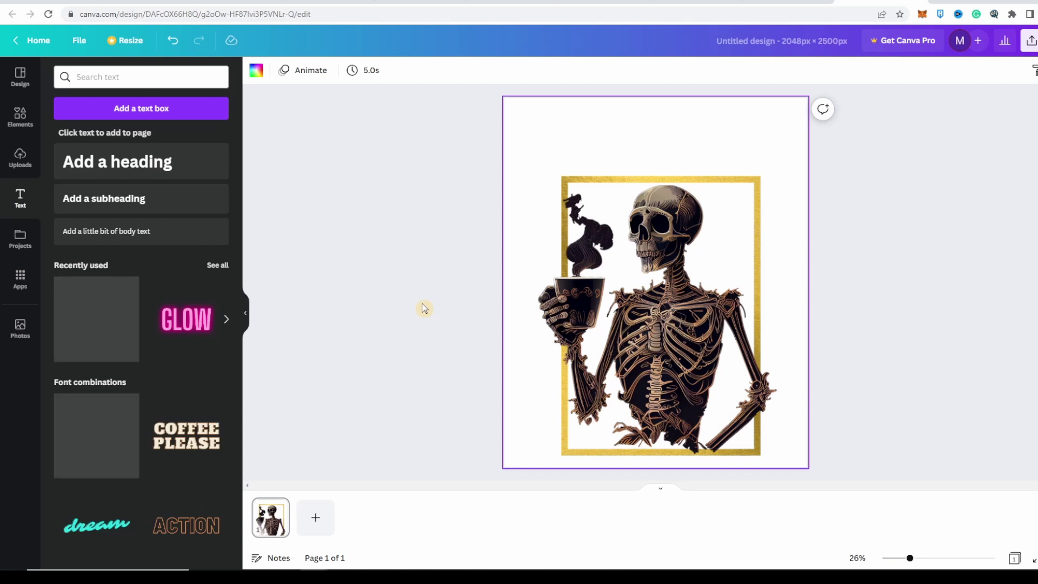
{"action": "left_click", "coordinate": [456, 469]}
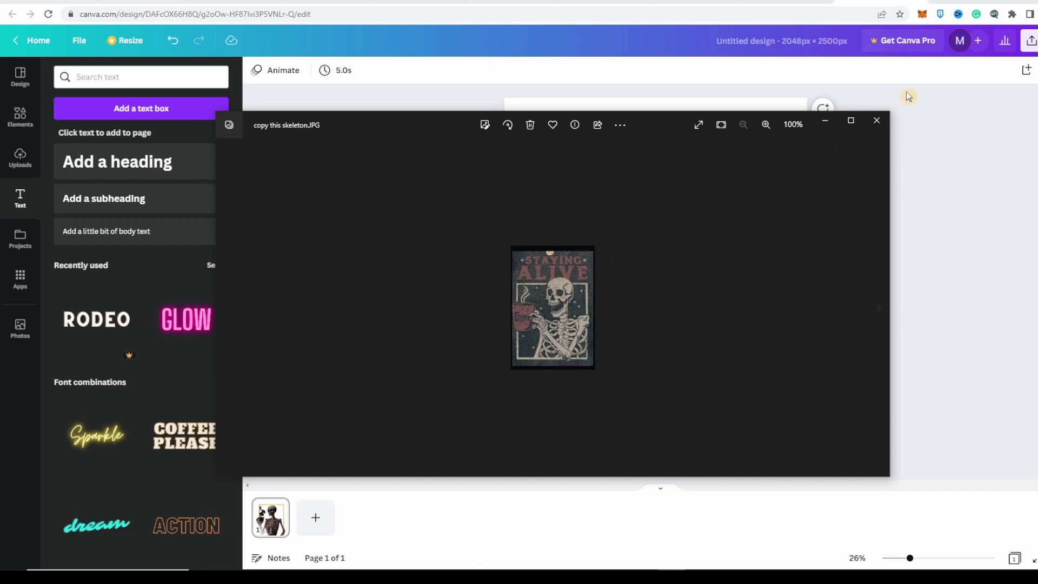
{"action": "left_click", "coordinate": [876, 120]}
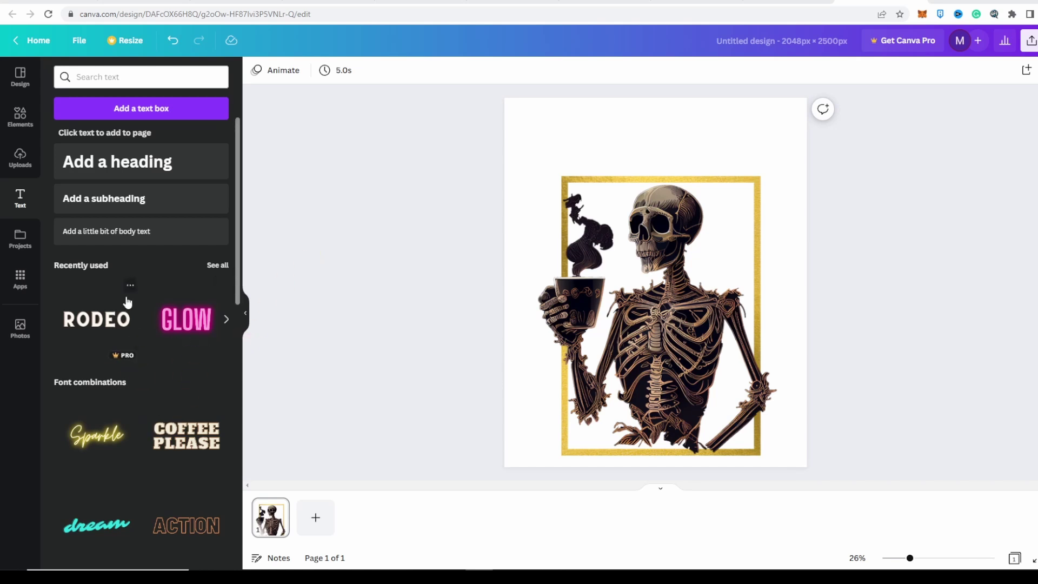
Step: Browse the font combinations, try to add the "BE BRAVE" style and dismiss the dialog that opens
{"action": "scroll", "coordinate": [151, 388], "scroll_direction": "down", "scroll_amount": 2}
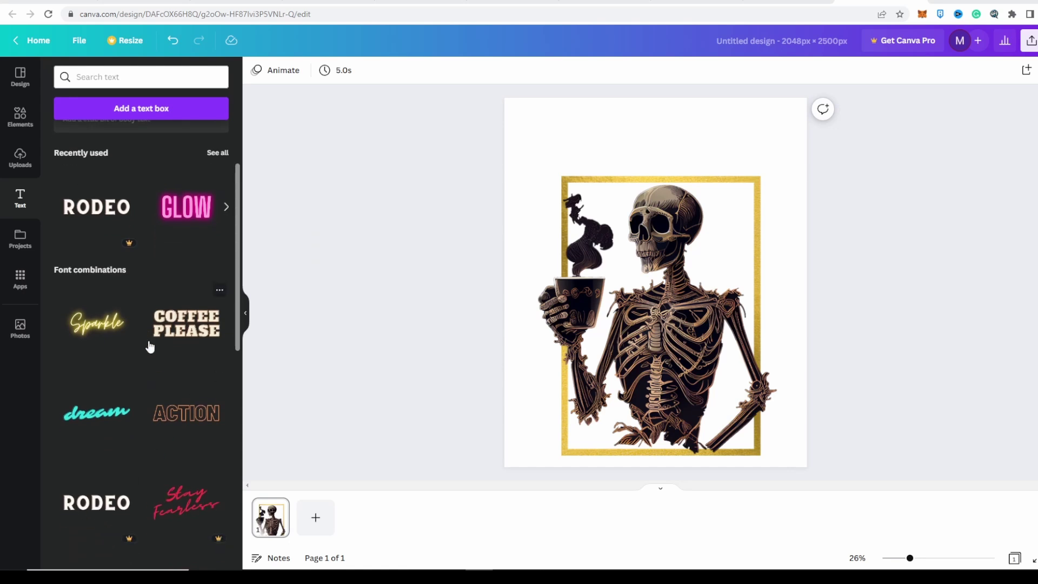
{"action": "scroll", "coordinate": [148, 417], "scroll_direction": "down", "scroll_amount": 5}
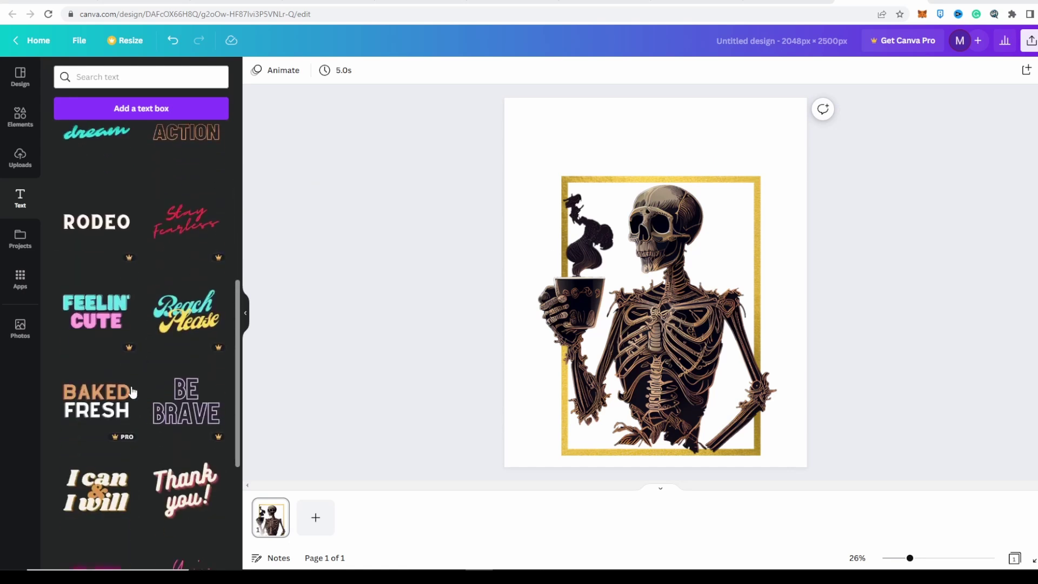
{"action": "scroll", "coordinate": [140, 497], "scroll_direction": "down", "scroll_amount": 2}
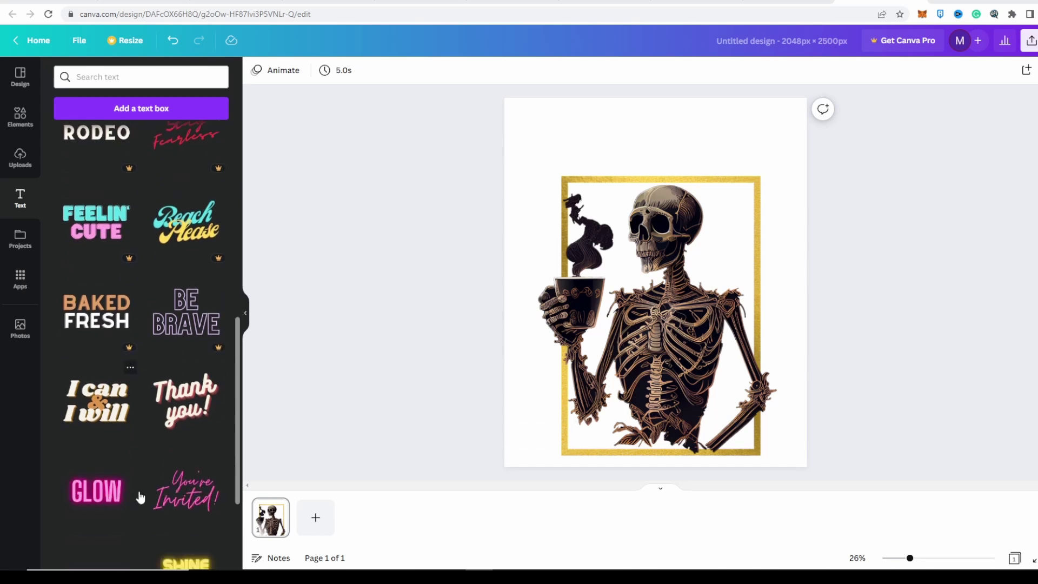
{"action": "scroll", "coordinate": [140, 498], "scroll_direction": "down", "scroll_amount": 4}
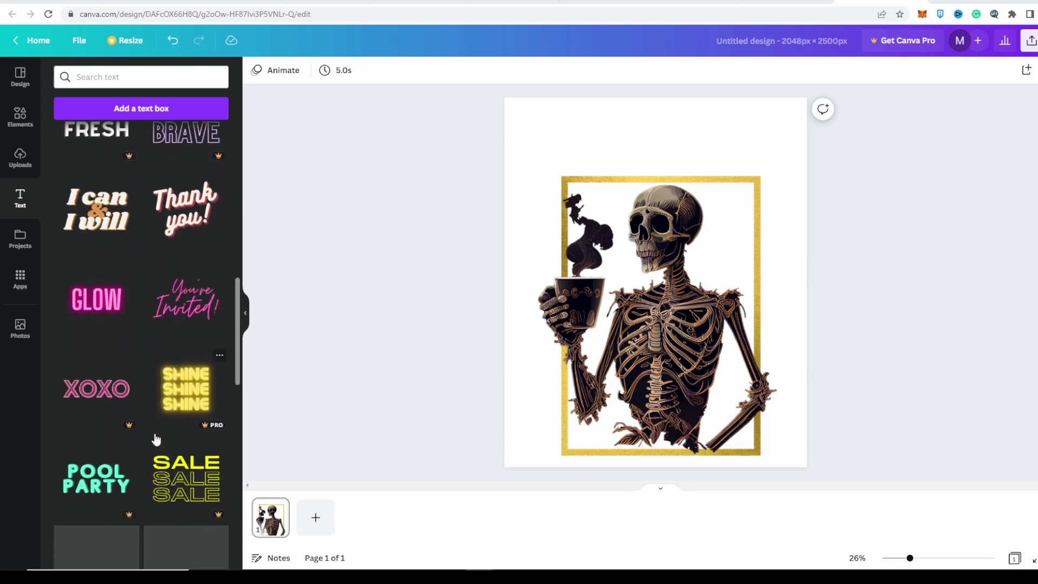
{"action": "scroll", "coordinate": [156, 439], "scroll_direction": "down", "scroll_amount": 2}
{"action": "scroll", "coordinate": [149, 421], "scroll_direction": "up", "scroll_amount": 3}
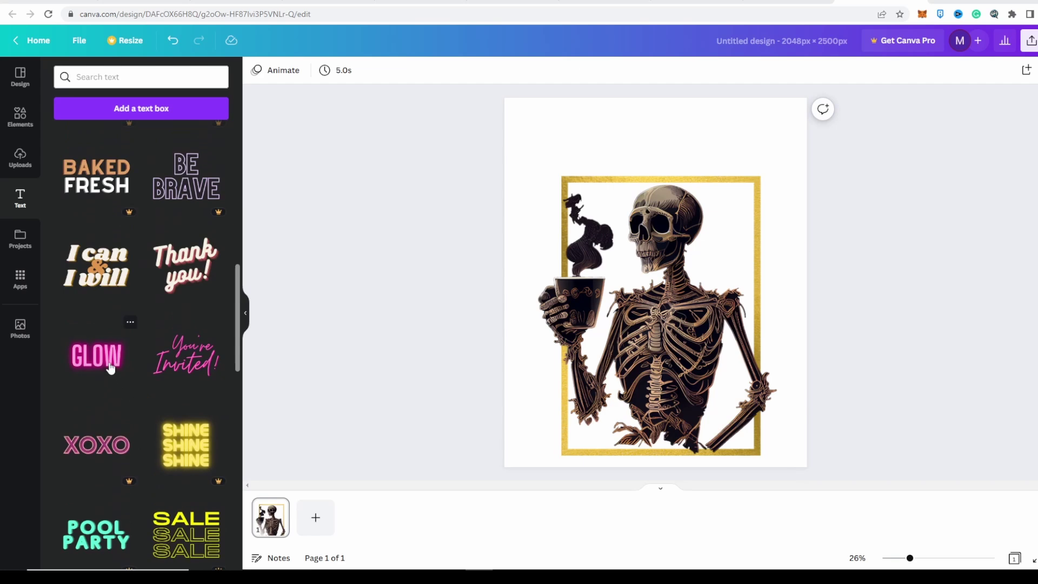
{"action": "left_click", "coordinate": [202, 180]}
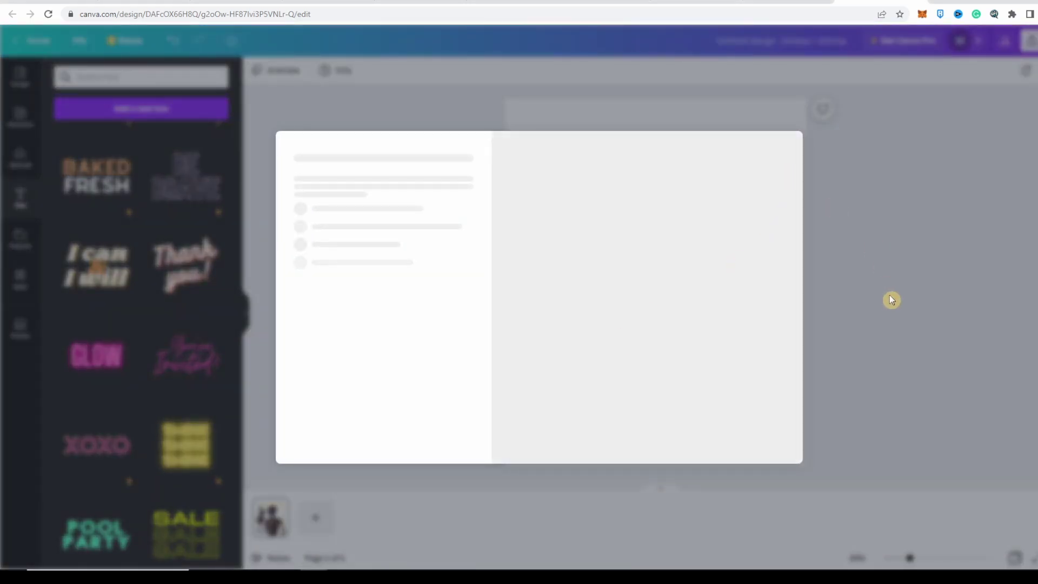
{"action": "left_click", "coordinate": [318, 483]}
Step: Add the "COFFEE PLEASE" font combination and move it into the empty area above the gold border
{"action": "left_click", "coordinate": [193, 277]}
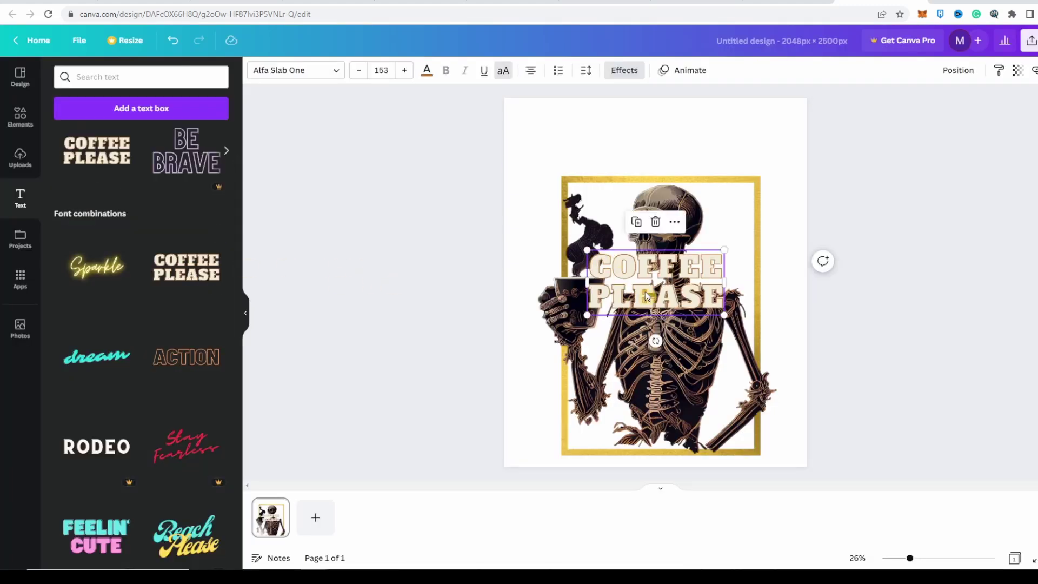
{"action": "left_click_drag", "start_coordinate": [644, 291], "coordinate": [642, 141]}
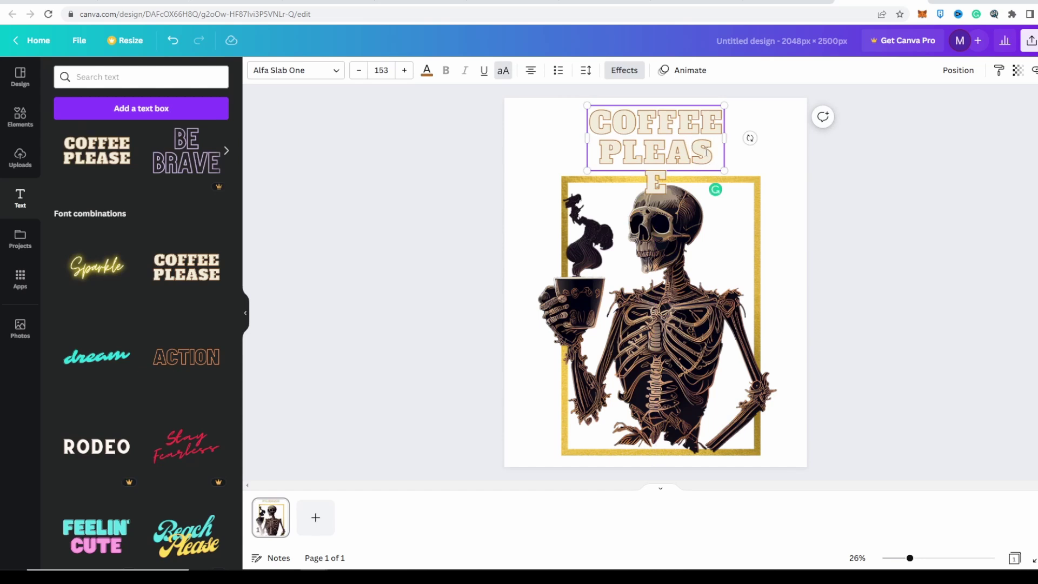
Step: Replace the "COFFEE PLEASE" wording in the heading with "WORKING"
{"action": "key", "text": "BackSpace"}
{"action": "key", "text": "BackSpace"}
{"action": "key", "text": "BackSpace"}
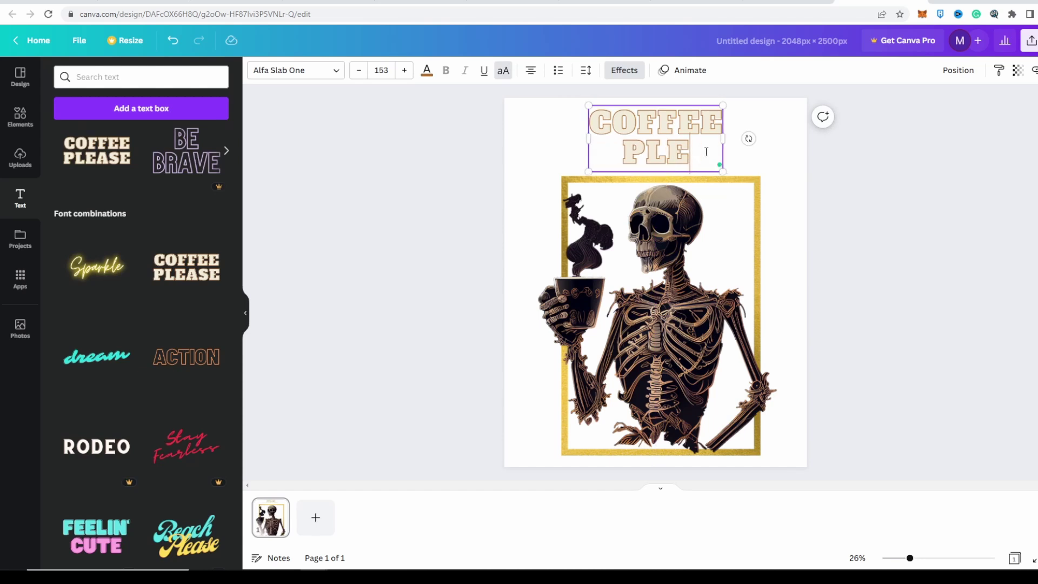
{"action": "key", "text": "BackSpace"}
{"action": "key", "text": "BackSpace"}
{"action": "key", "text": "BackSpace"}
{"action": "key", "text": "BackSpace"}
{"action": "key", "text": "BackSpace"}
{"action": "key", "text": "BackSpace"}
{"action": "key", "text": "BackSpace"}
{"action": "key", "text": "BackSpace"}
{"action": "key", "text": "BackSpace"}
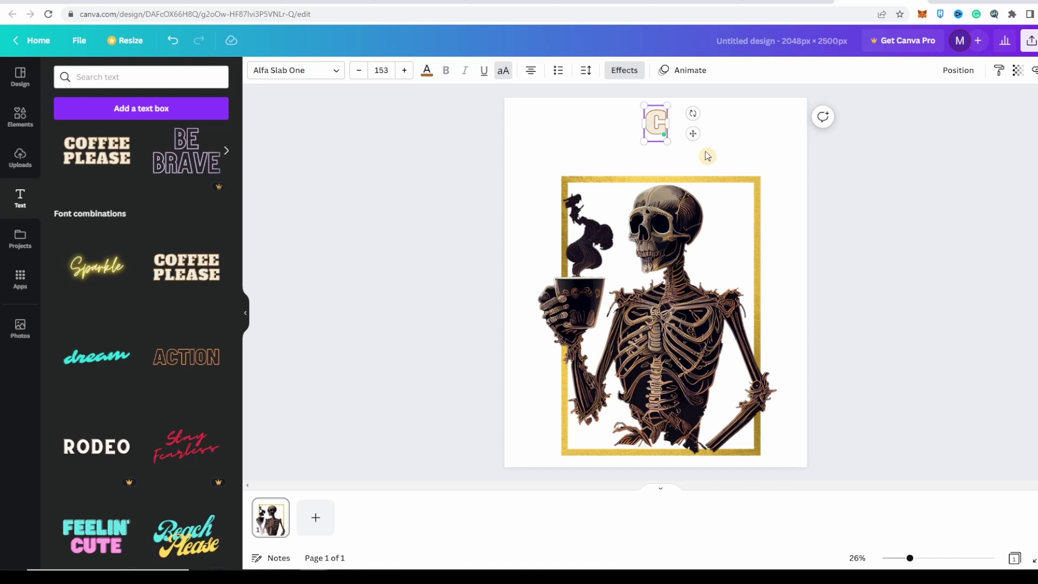
{"action": "key", "text": "BackSpace"}
{"action": "type", "text": "WORKING"}
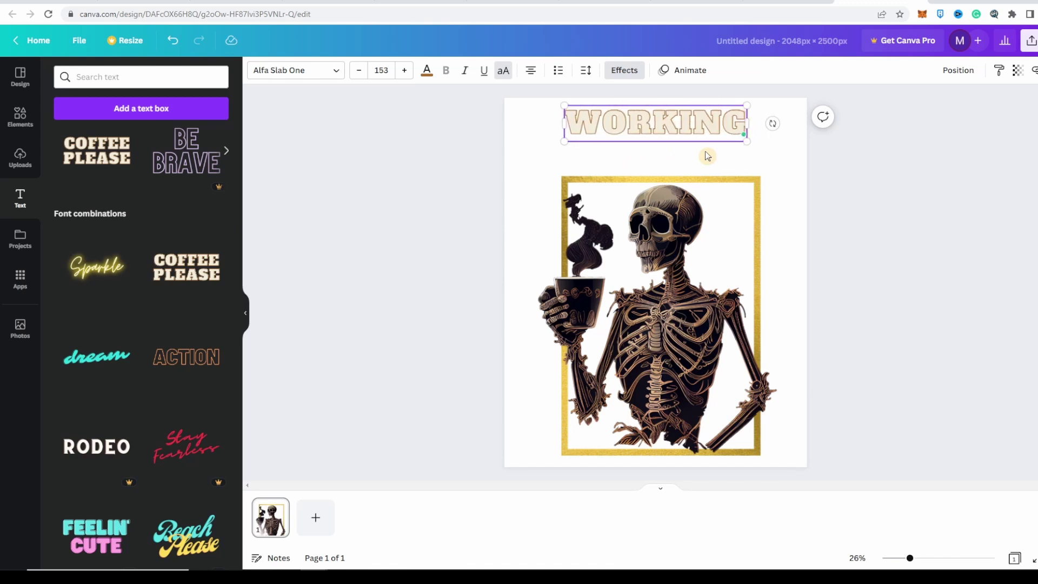
Step: Add "DEATH" as a second line of the "WORKING" heading and nudge the heading slightly down toward the gold border
{"action": "key", "text": "Return"}
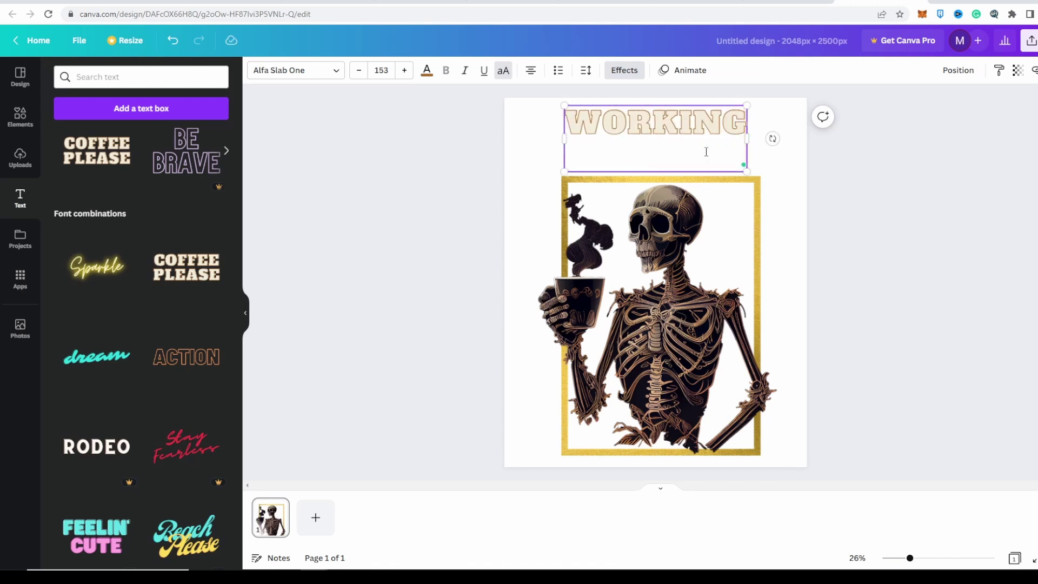
{"action": "type", "text": "DEATH"}
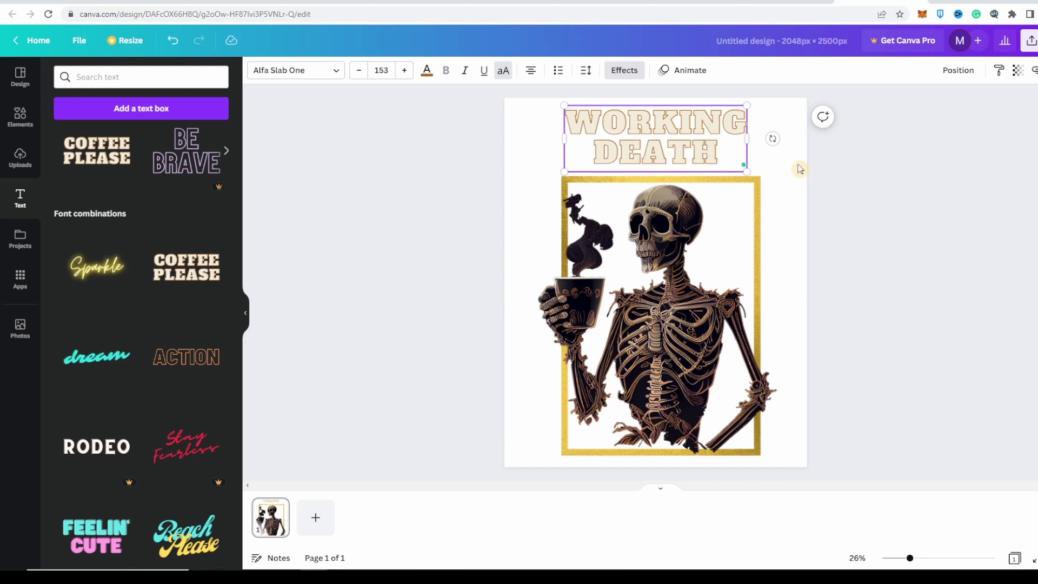
{"action": "left_click", "coordinate": [789, 227]}
{"action": "left_click", "coordinate": [688, 145]}
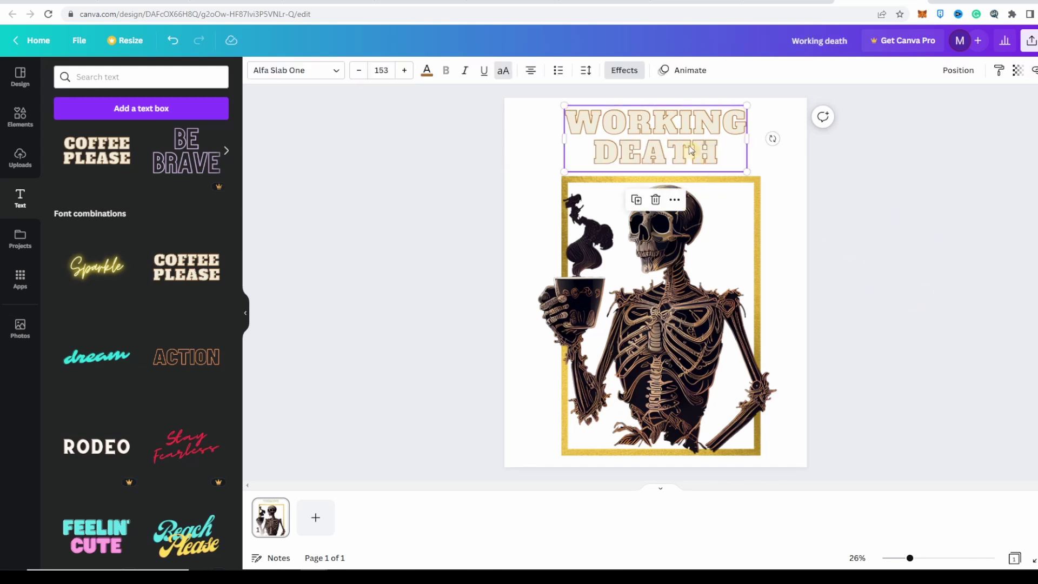
{"action": "left_click_drag", "start_coordinate": [689, 145], "coordinate": [697, 153]}
{"action": "left_click", "coordinate": [874, 263]}
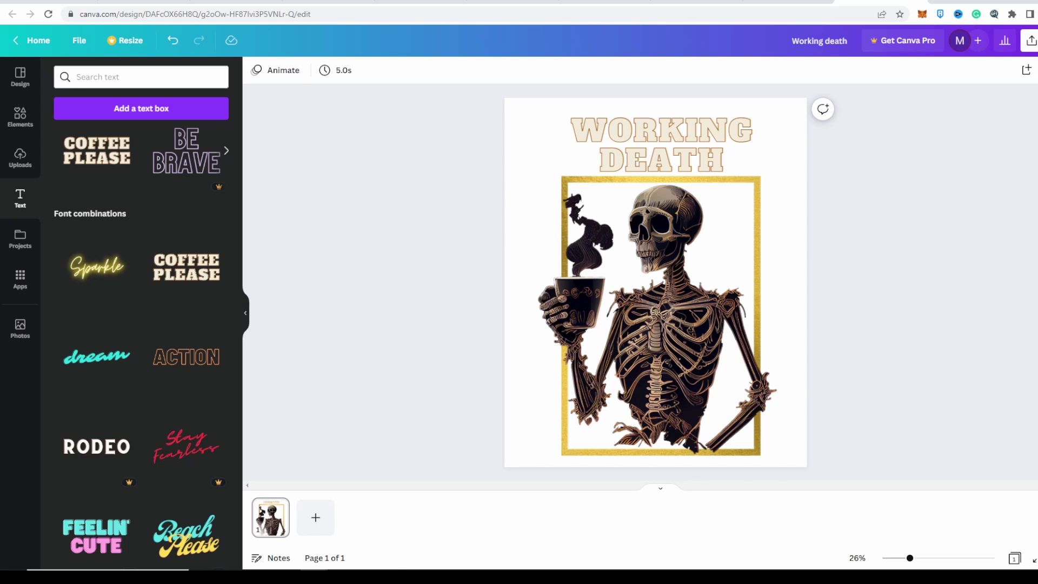
Step: Check the PNG download options for the design, including the transparent background setting, and close them without downloading
{"action": "left_click", "coordinate": [1030, 40]}
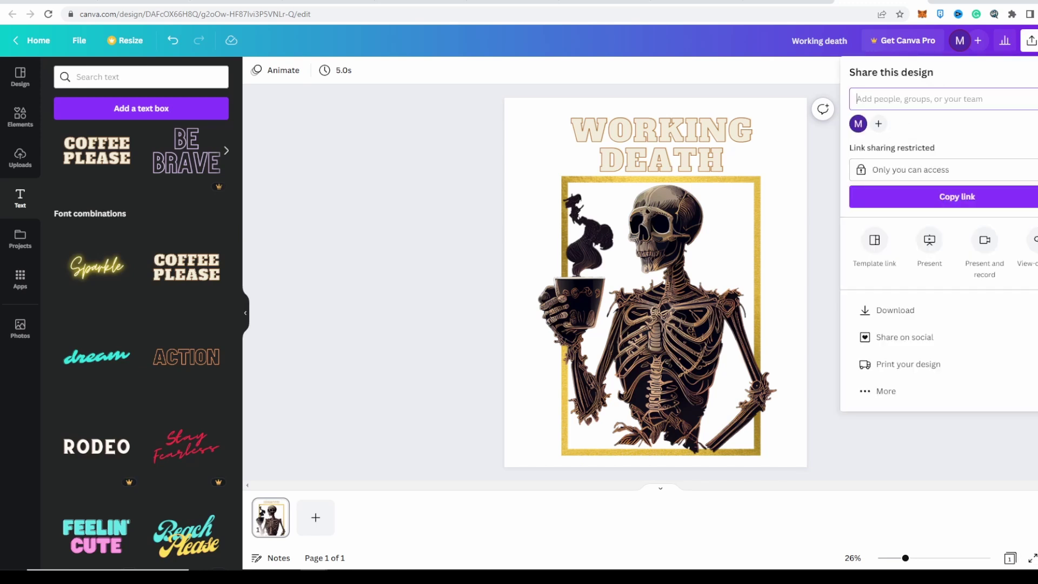
{"action": "left_click", "coordinate": [973, 326]}
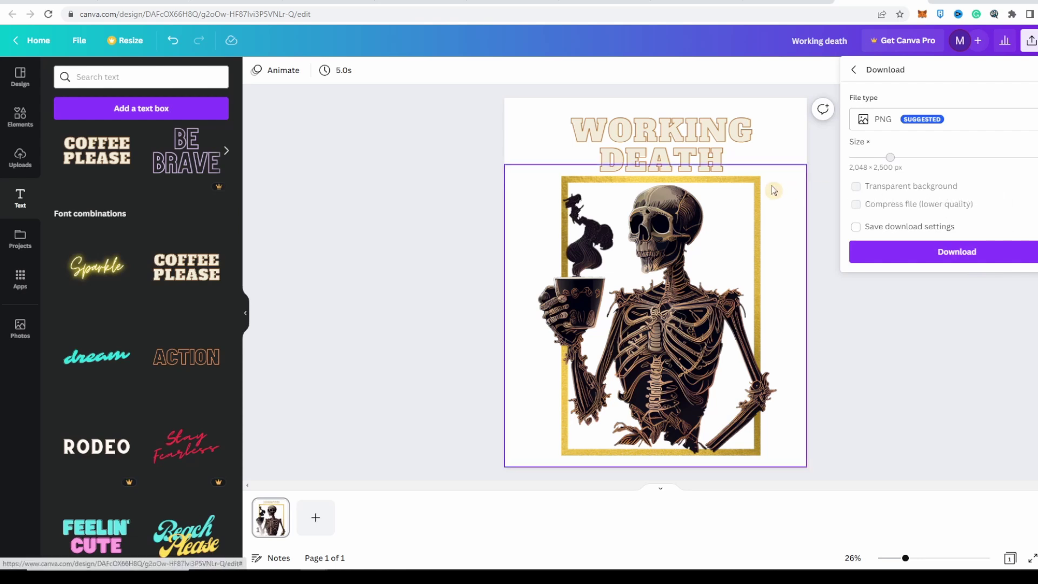
{"action": "left_click", "coordinate": [534, 106]}
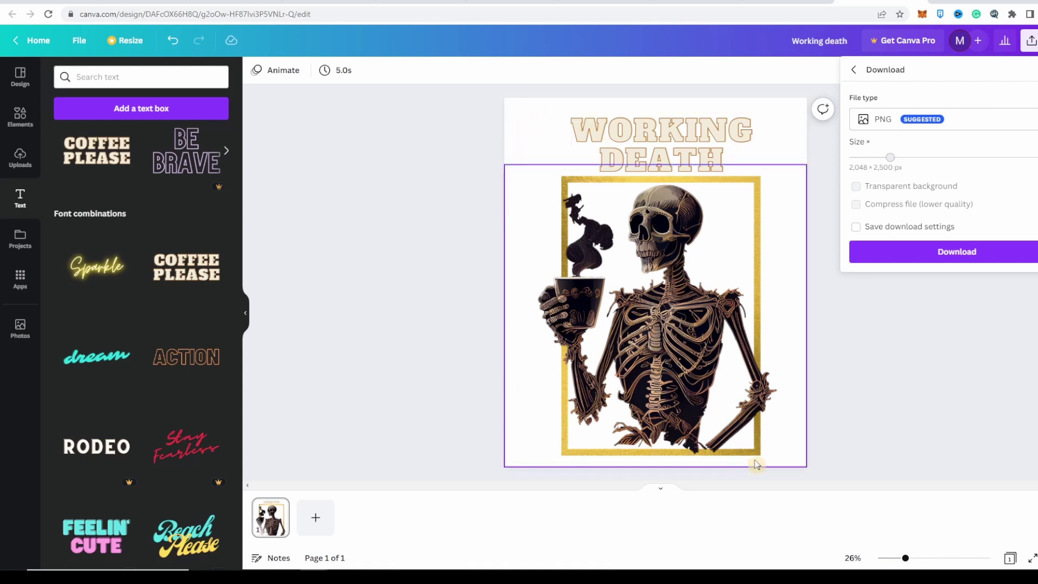
{"action": "left_click", "coordinate": [788, 130]}
{"action": "left_click", "coordinate": [792, 82]}
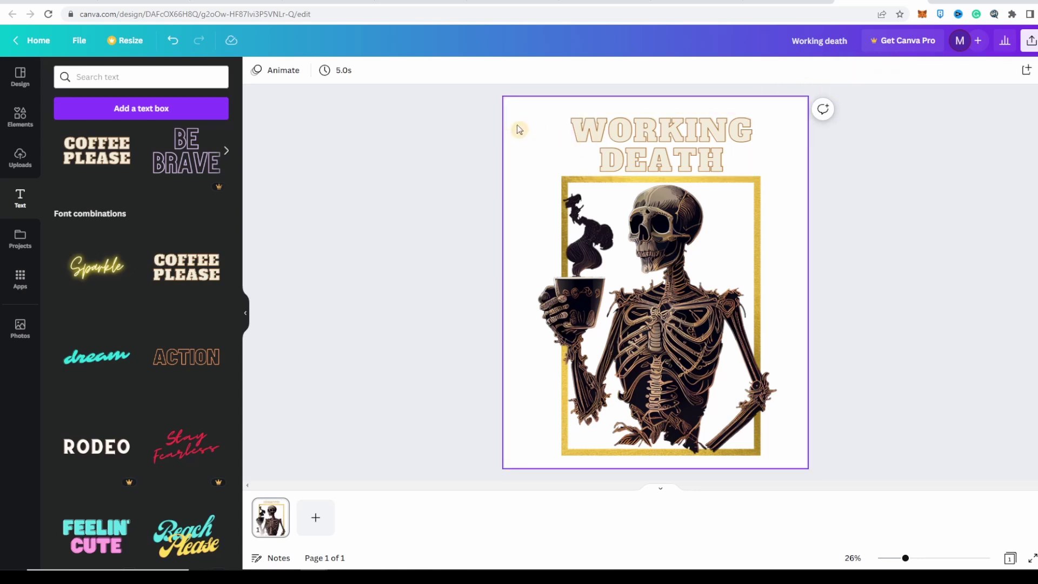
Step: Replace the "border" search in the elements library with a search for "black background"
{"action": "left_click", "coordinate": [100, 77]}
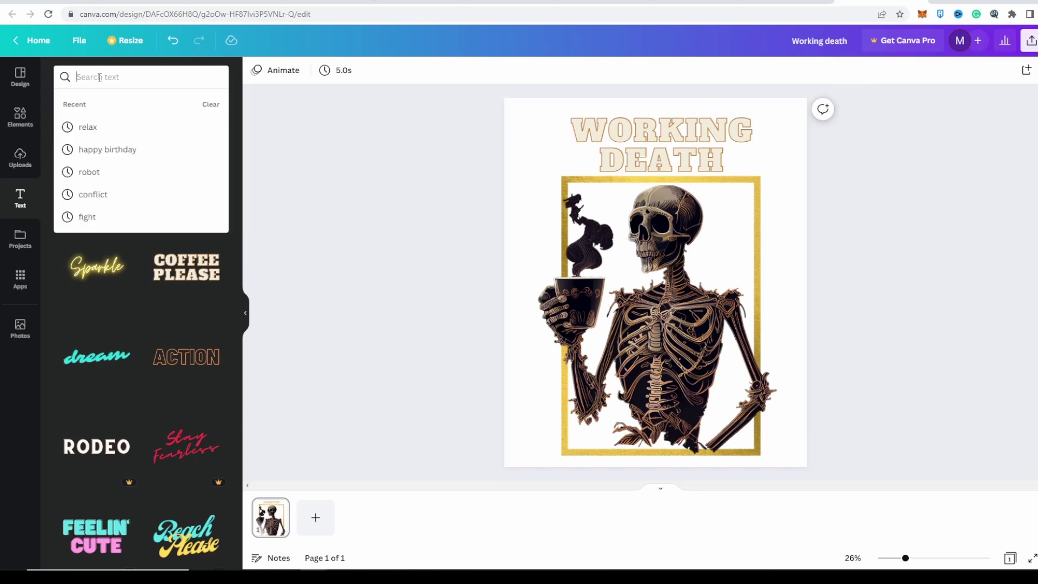
{"action": "left_click", "coordinate": [20, 116]}
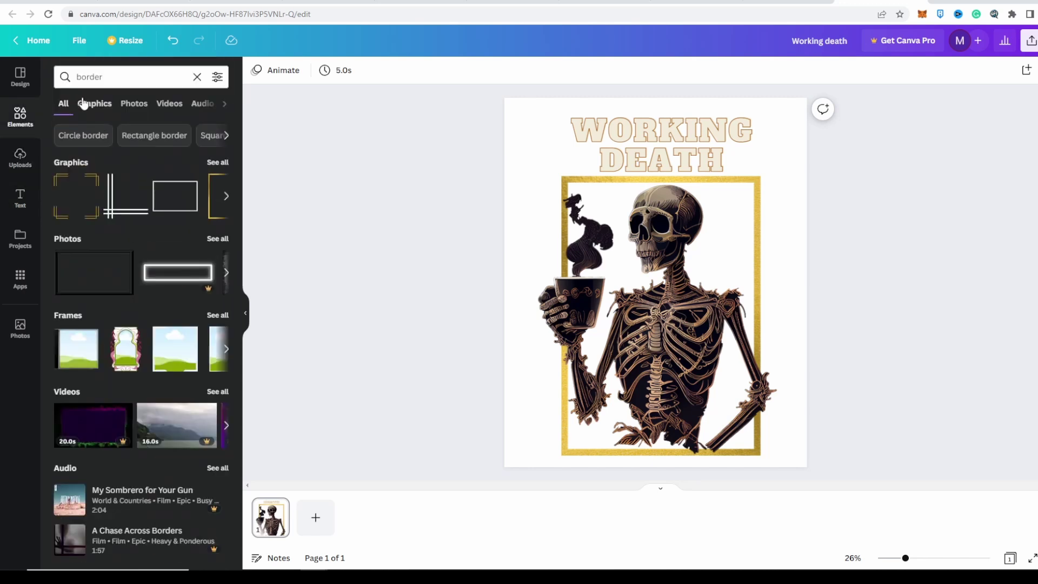
{"action": "left_click", "coordinate": [124, 73]}
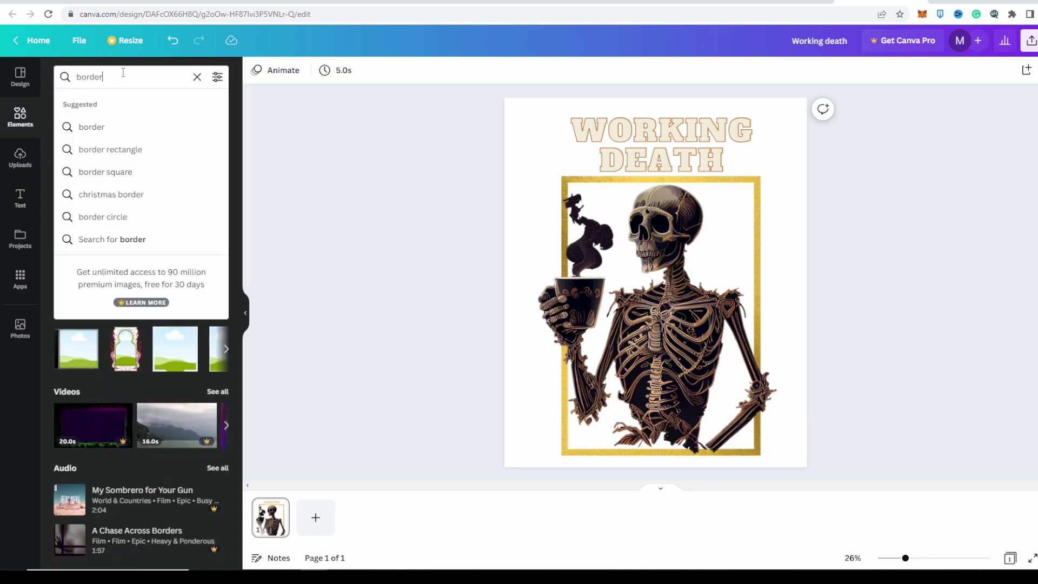
{"action": "key", "text": "BackSpace"}
{"action": "key", "text": "BackSpace"}
{"action": "key", "text": "BackSpace"}
{"action": "key", "text": "BackSpace"}
{"action": "key", "text": "BackSpace"}
{"action": "key", "text": "BackSpace"}
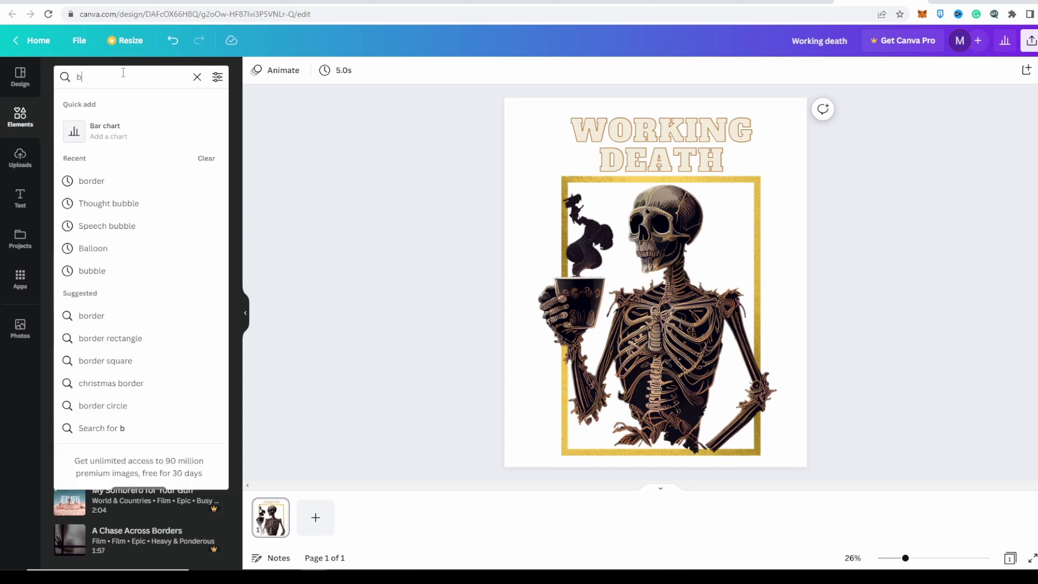
{"action": "type", "text": "b"}
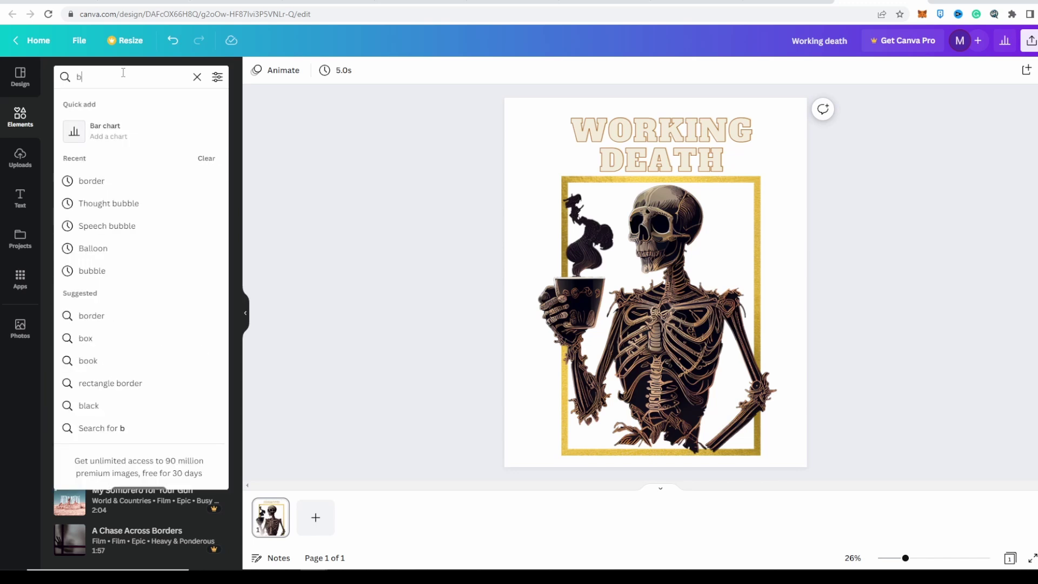
{"action": "type", "text": "lack"}
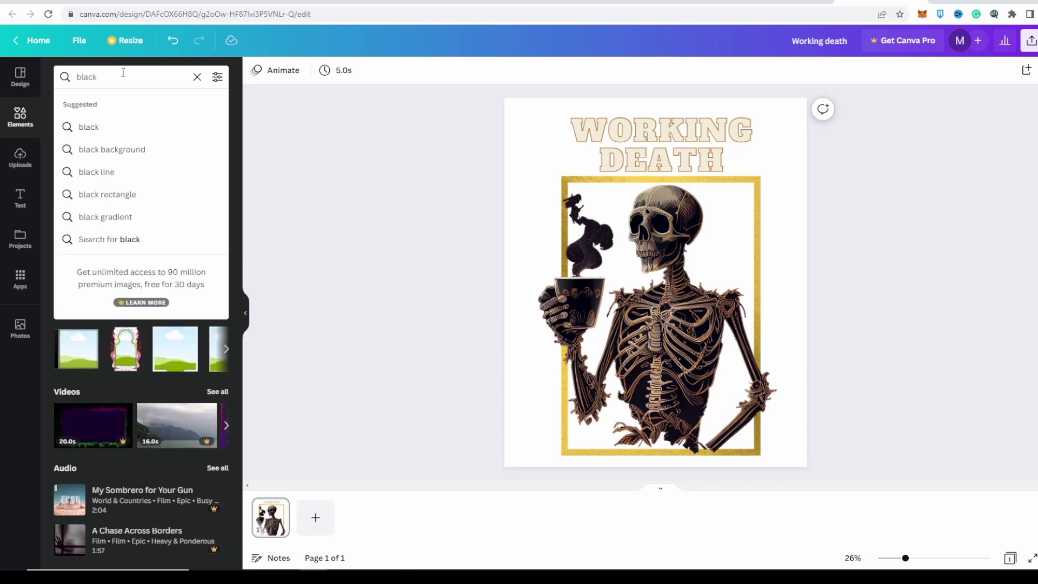
{"action": "left_click", "coordinate": [155, 150]}
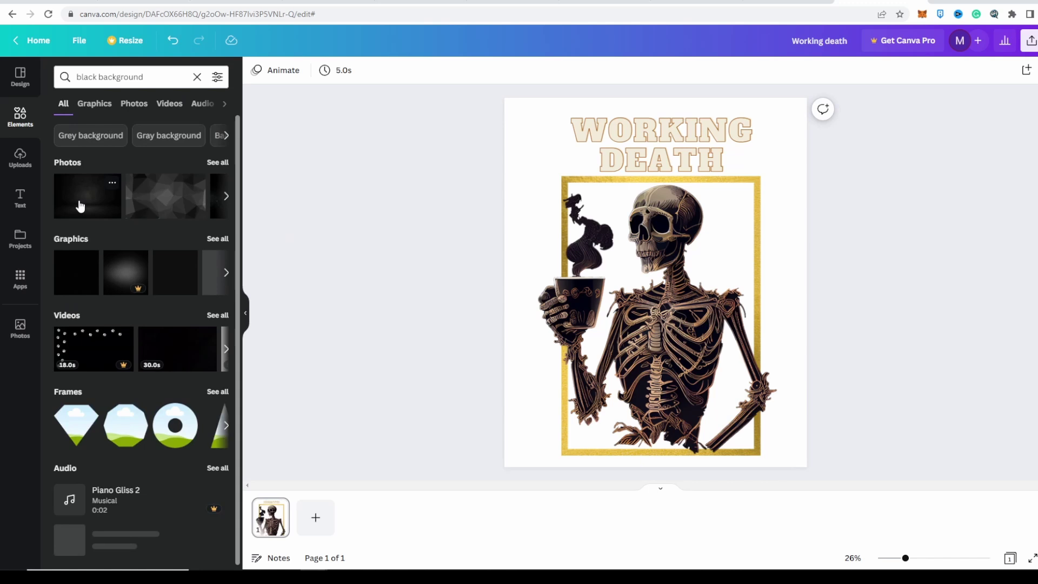
Step: Add the plain black square graphic and send it backward behind both the skeleton and the gold border
{"action": "left_click", "coordinate": [76, 276]}
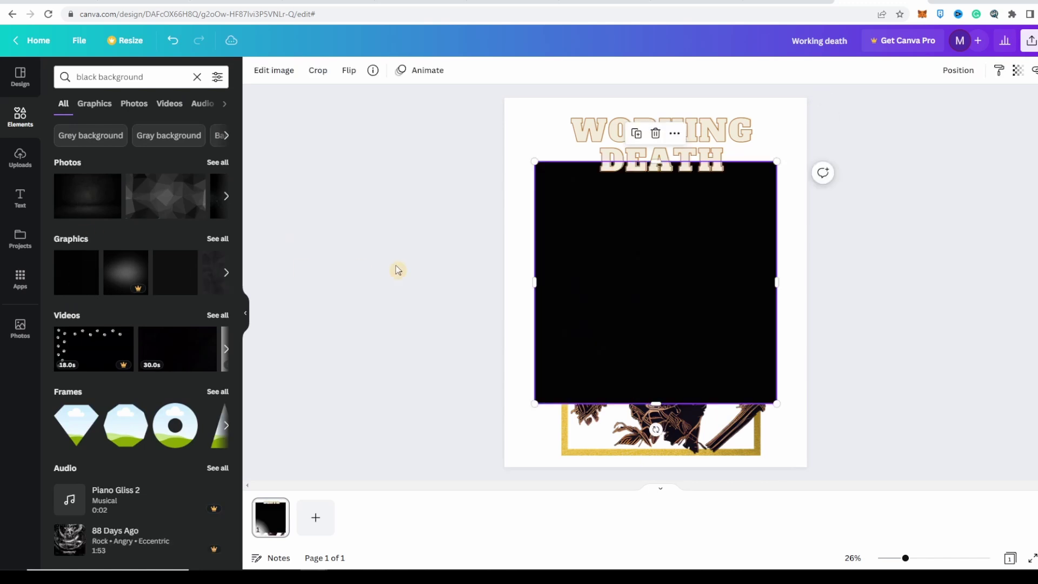
{"action": "left_click_drag", "start_coordinate": [614, 303], "coordinate": [611, 266]}
{"action": "right_click", "coordinate": [670, 281]}
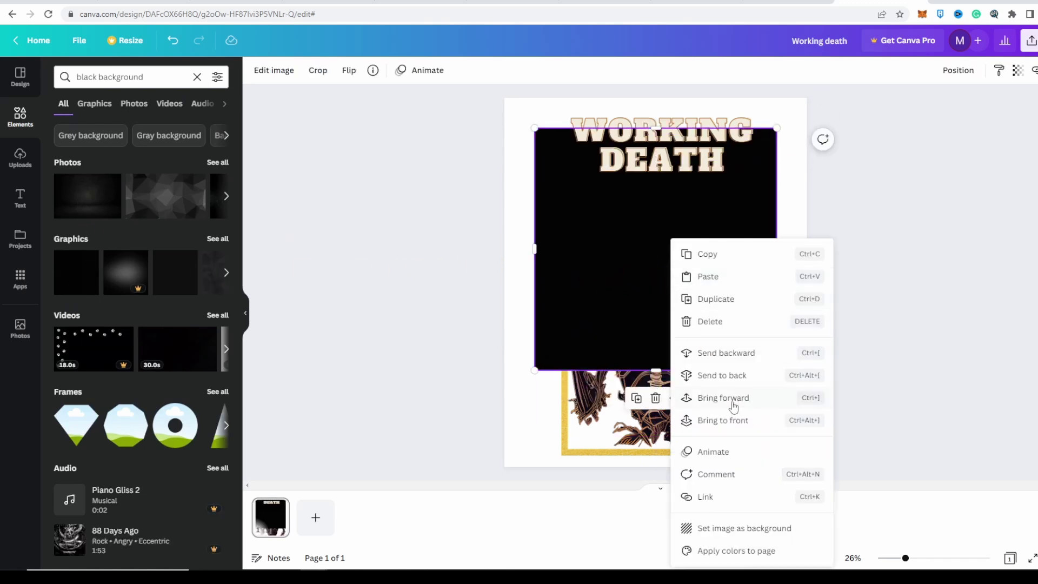
{"action": "left_click", "coordinate": [764, 359]}
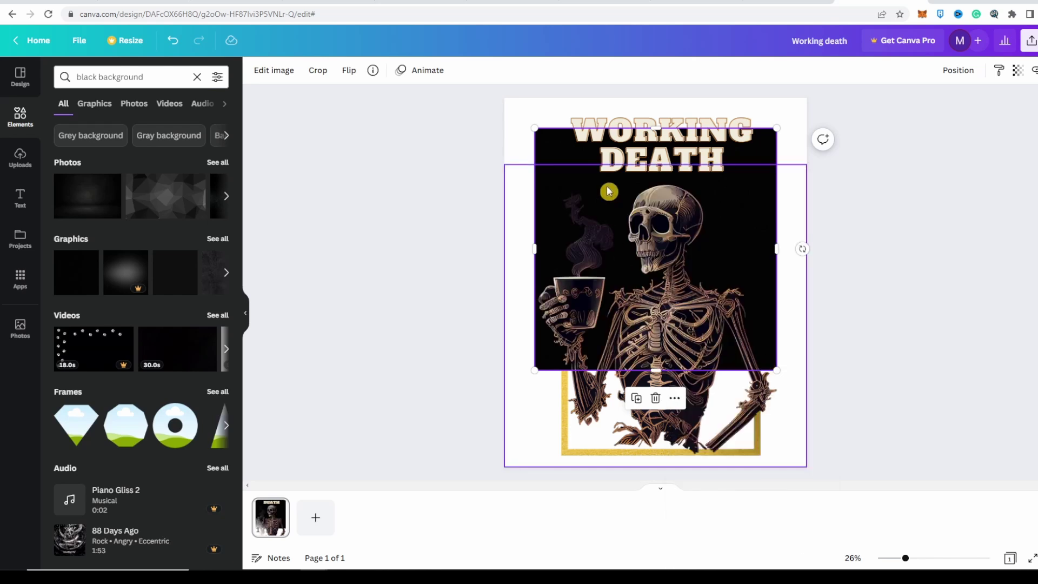
{"action": "right_click", "coordinate": [555, 147]}
{"action": "left_click", "coordinate": [627, 261]}
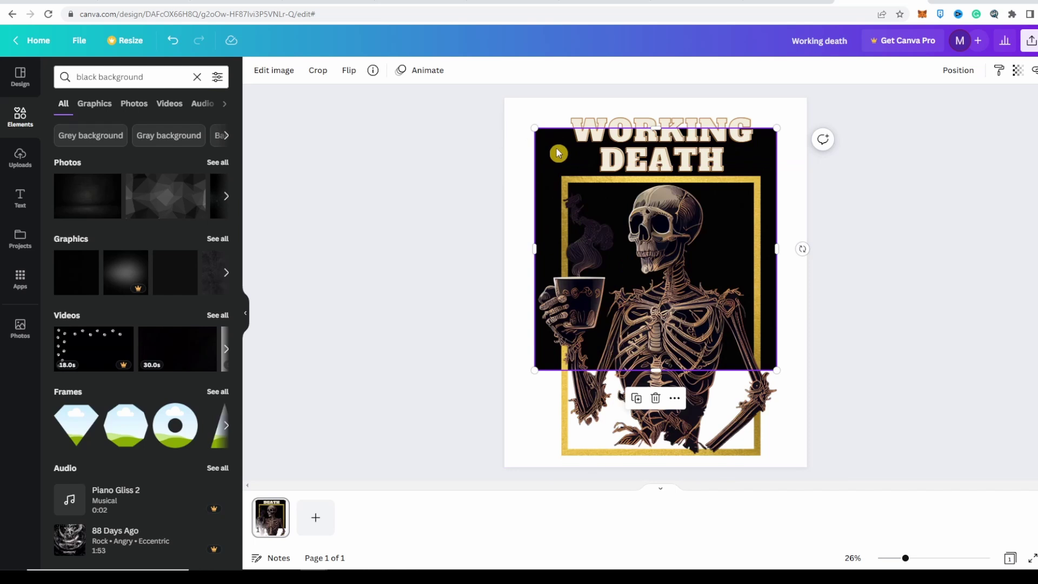
Step: Align the black square with the page's upper-left corner and enlarge it to cover the page behind the design
{"action": "left_click_drag", "start_coordinate": [559, 154], "coordinate": [529, 122]}
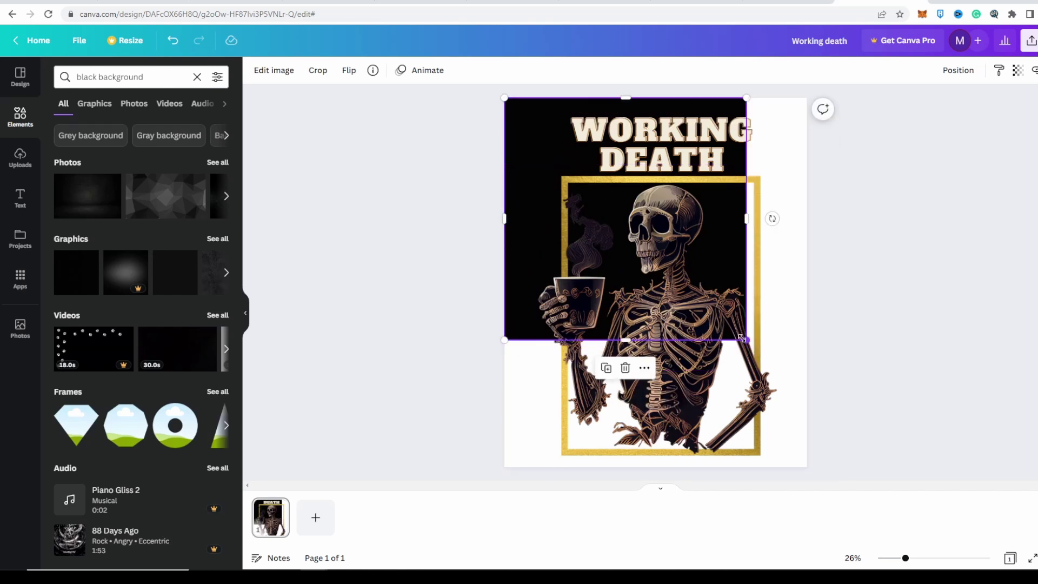
{"action": "left_click_drag", "start_coordinate": [742, 338], "coordinate": [845, 489]}
{"action": "left_click", "coordinate": [947, 354]}
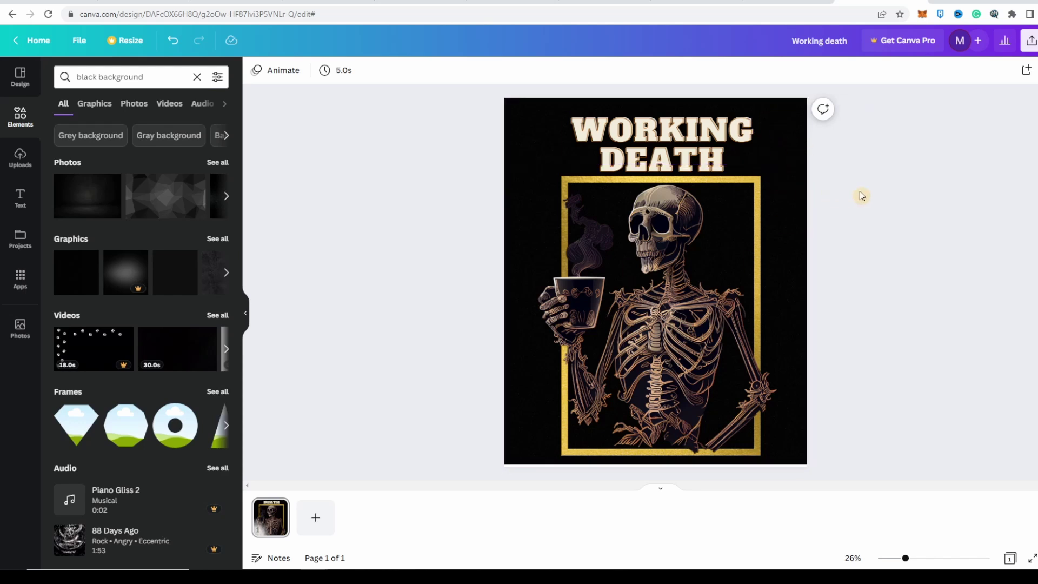
Step: Download the finished design as a PNG at 2,048 × 2,500 px
{"action": "left_click", "coordinate": [1030, 41]}
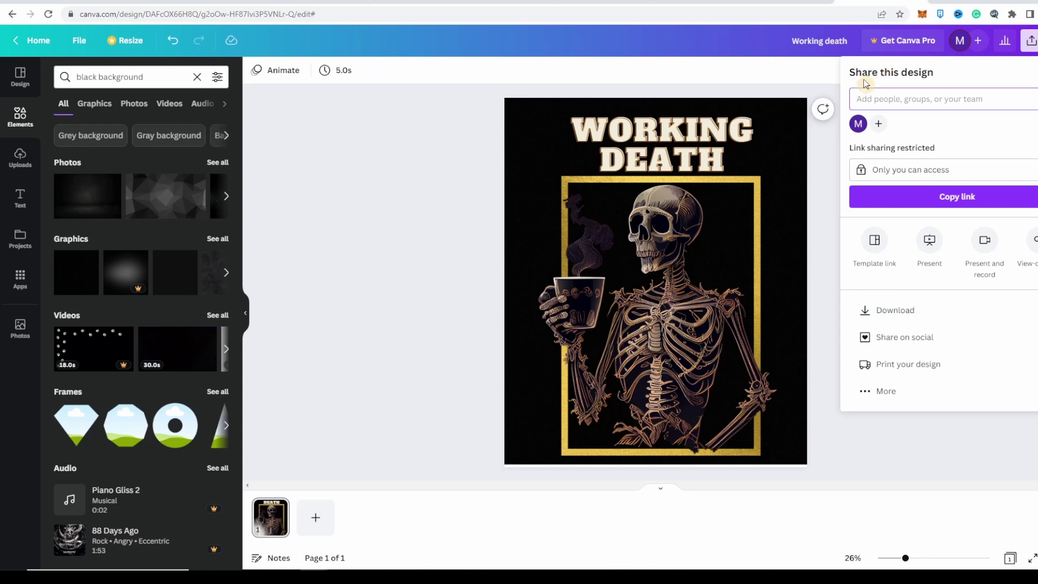
{"action": "left_click", "coordinate": [962, 320]}
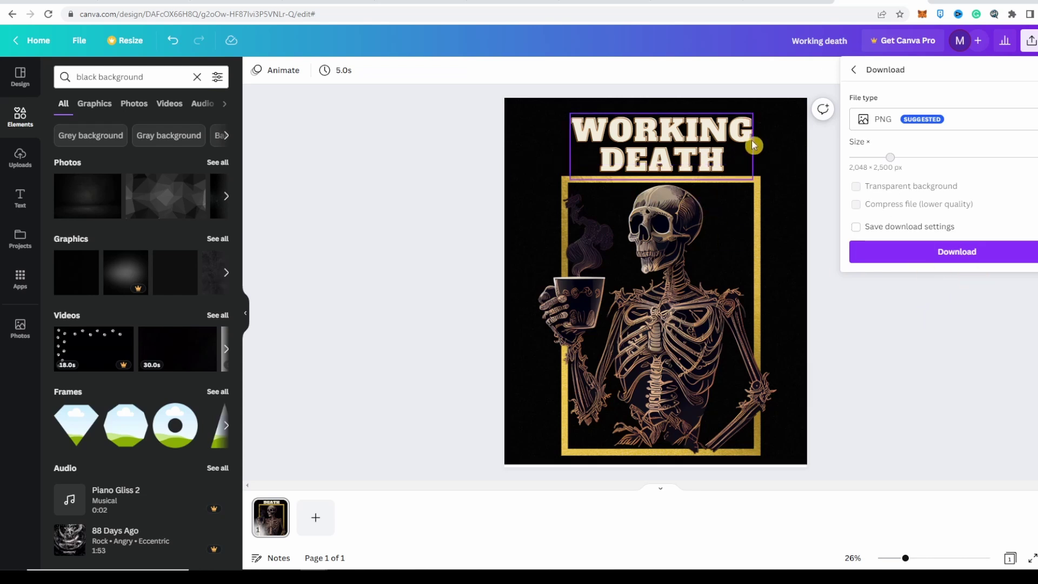
{"action": "left_click", "coordinate": [966, 263]}
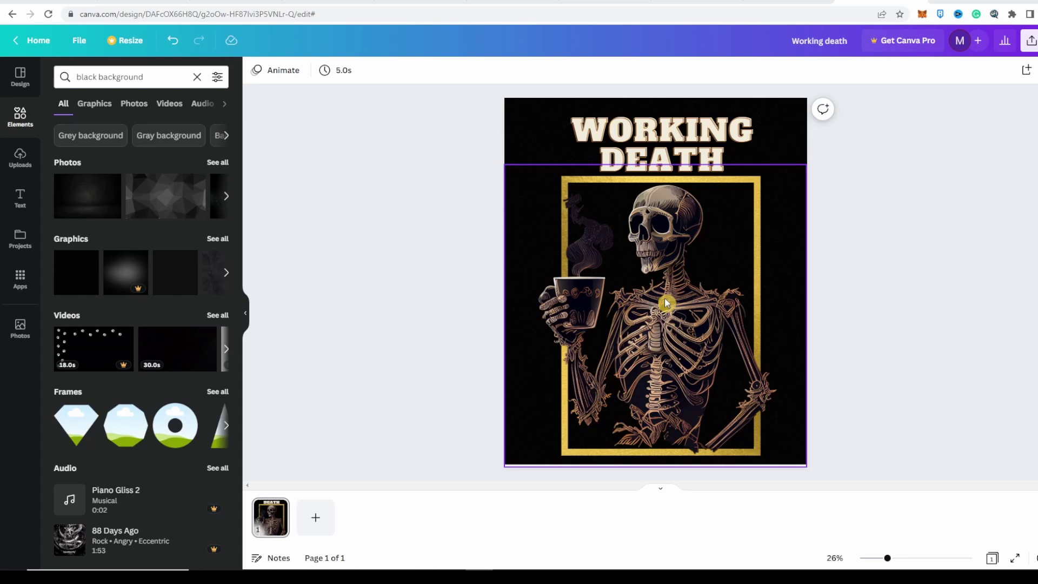
Step: Examine the edge quality of the skeleton's jaw, shoulder and rib linework up close, and return to the full-page view
{"action": "left_click_drag", "start_coordinate": [888, 562], "coordinate": [957, 559]}
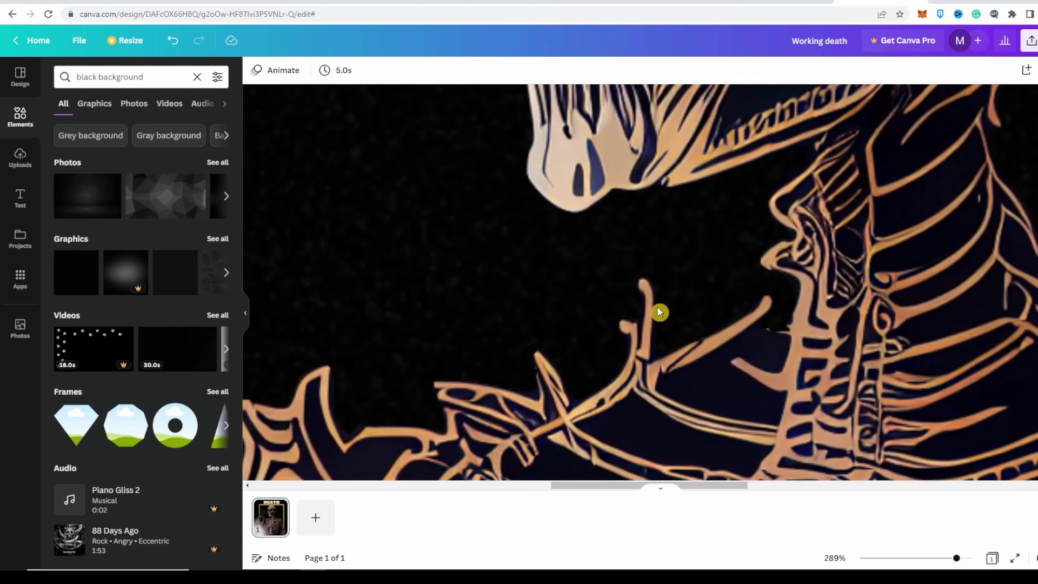
{"action": "scroll", "coordinate": [665, 346], "scroll_direction": "down", "scroll_amount": 1}
{"action": "scroll", "coordinate": [665, 347], "scroll_direction": "down", "scroll_amount": 4}
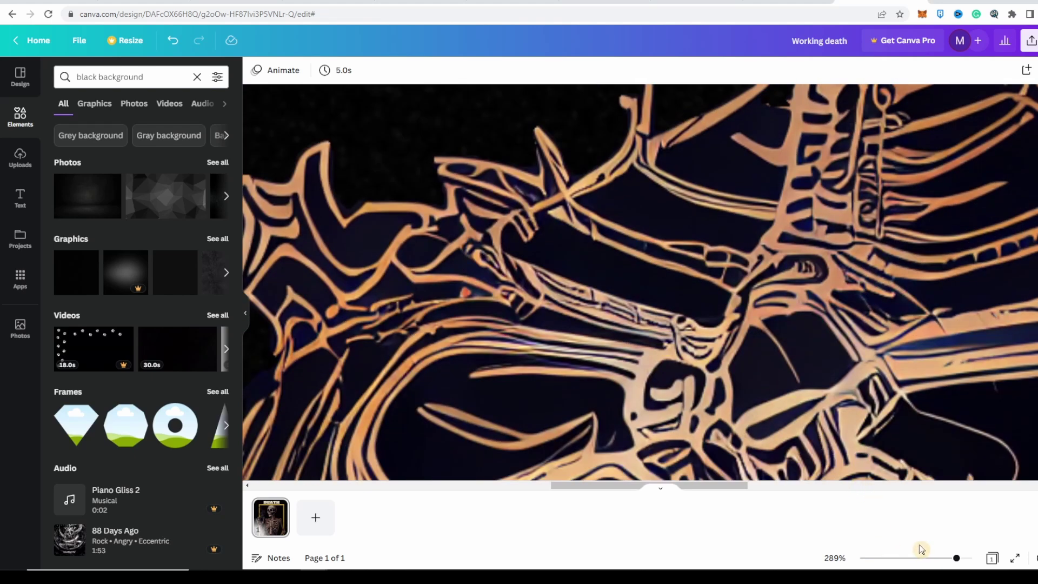
{"action": "left_click_drag", "start_coordinate": [956, 559], "coordinate": [887, 562]}
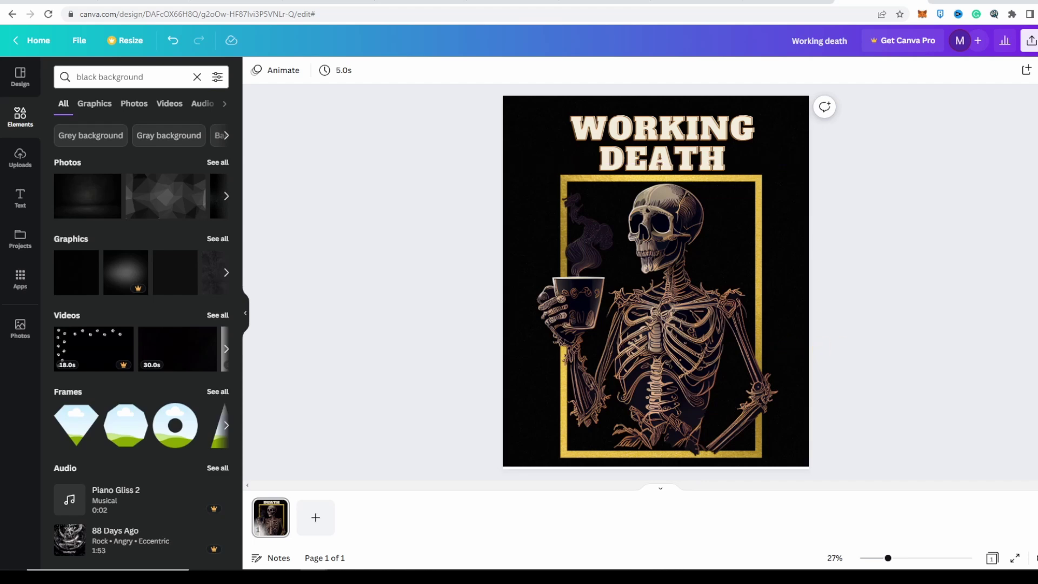
Step: Switch to Vectorizer.AI, upload the Working death PNG from Downloads and vectorize it without cropping
{"action": "key", "text": "ctrl+Tab"}
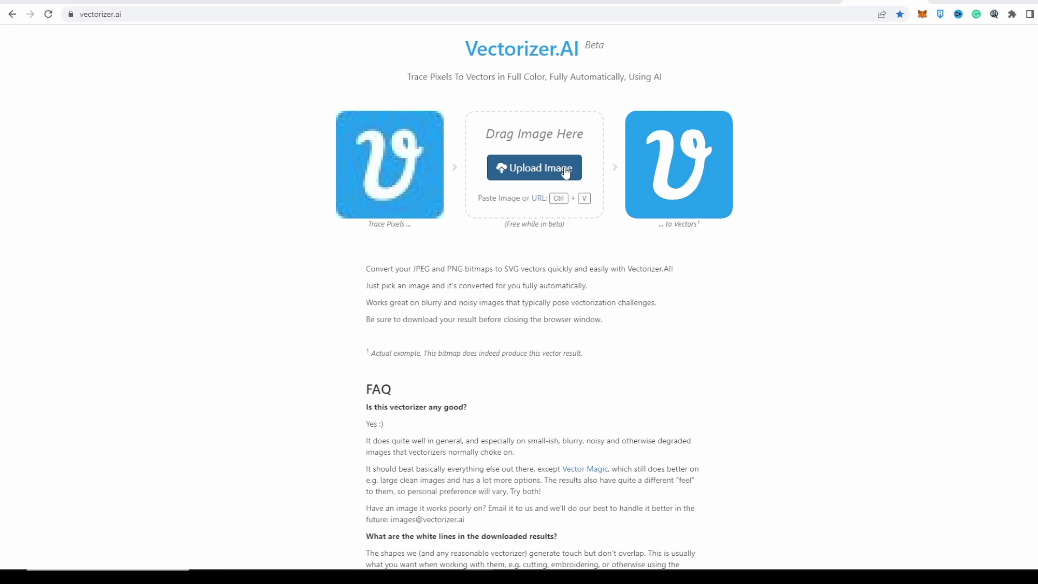
{"action": "left_click", "coordinate": [566, 172]}
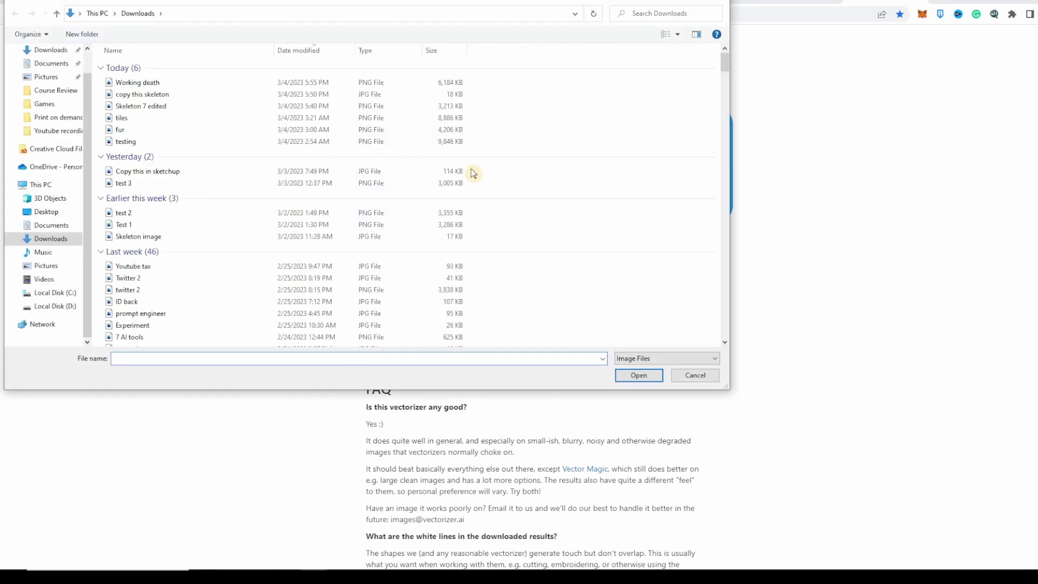
{"action": "left_click", "coordinate": [201, 84]}
{"action": "left_click", "coordinate": [620, 375]}
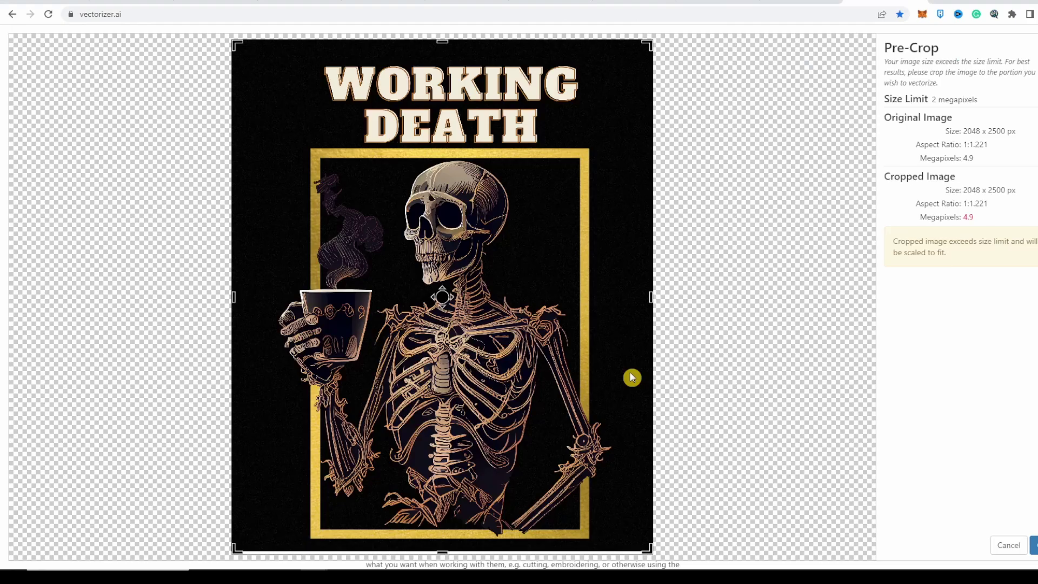
{"action": "left_click", "coordinate": [1034, 546]}
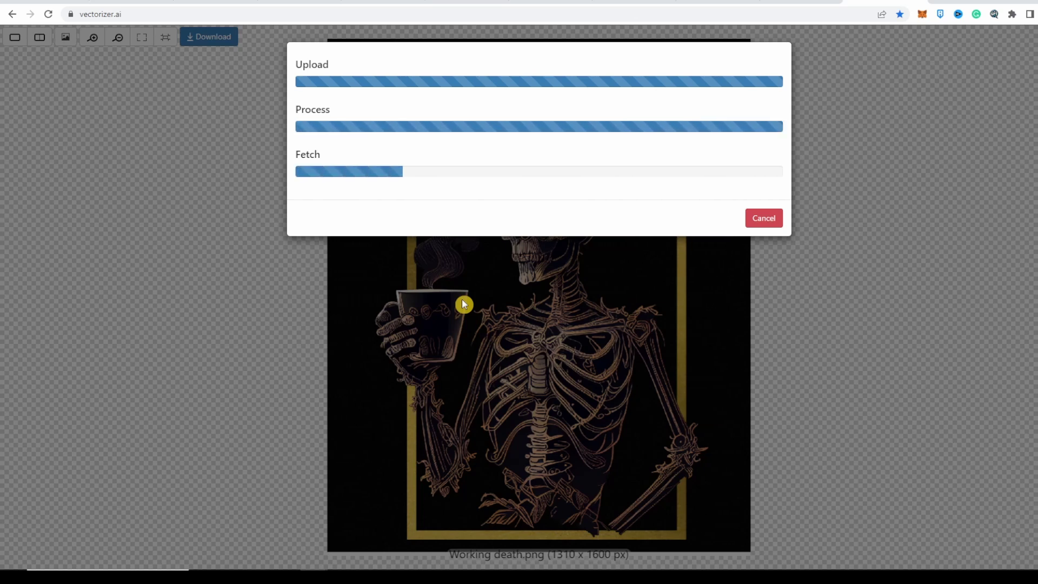
Step: Compare the edges of the coffee cup and skeleton lines between the original image and the vectorized result
{"action": "scroll", "coordinate": [727, 353], "scroll_direction": "up", "scroll_amount": 5}
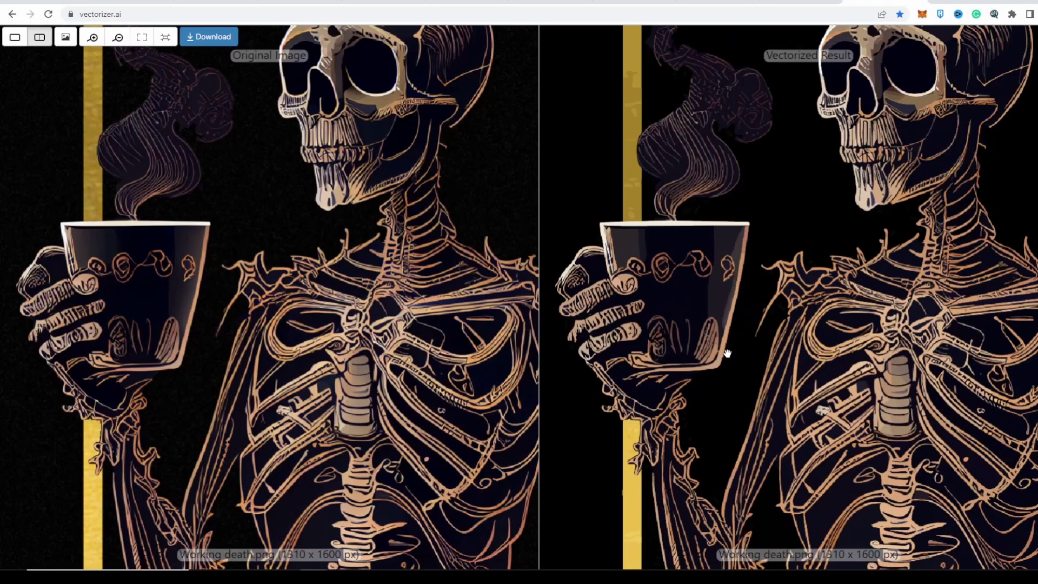
{"action": "scroll", "coordinate": [727, 353], "scroll_direction": "up", "scroll_amount": 5}
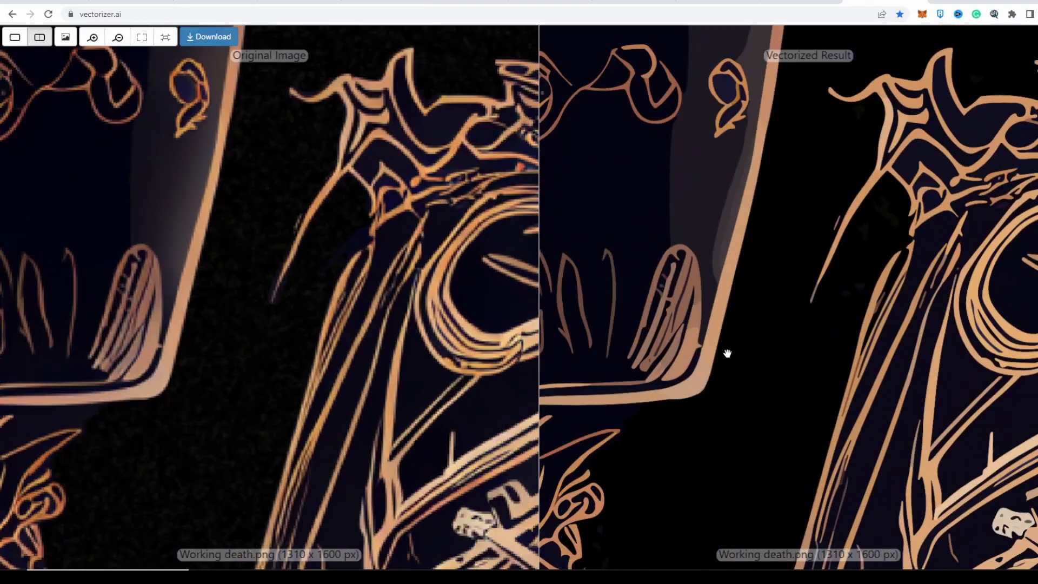
{"action": "scroll", "coordinate": [727, 353], "scroll_direction": "up", "scroll_amount": 5}
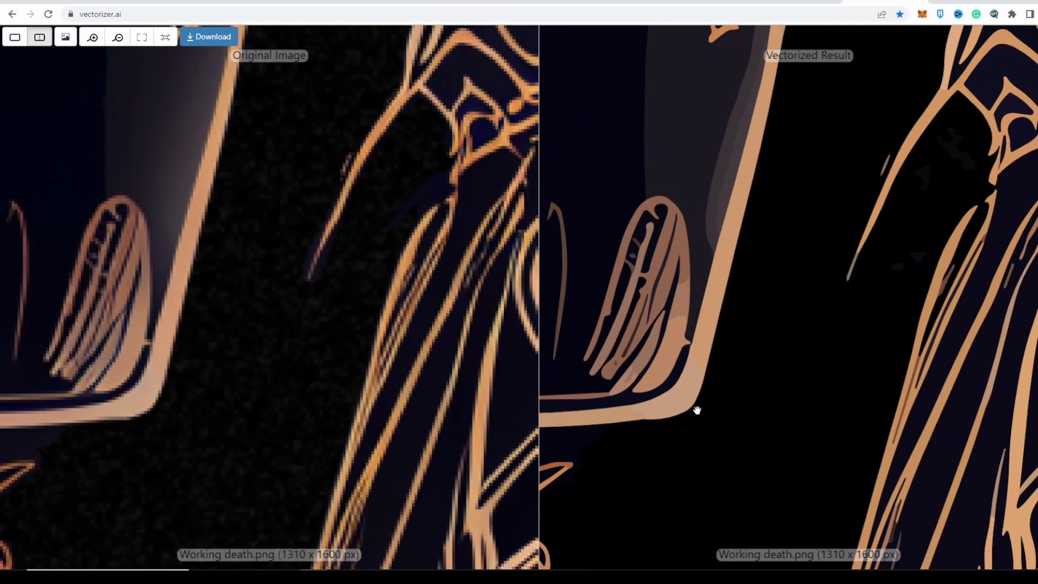
{"action": "scroll", "coordinate": [697, 411], "scroll_direction": "up", "scroll_amount": 3}
{"action": "scroll", "coordinate": [697, 410], "scroll_direction": "up", "scroll_amount": 2}
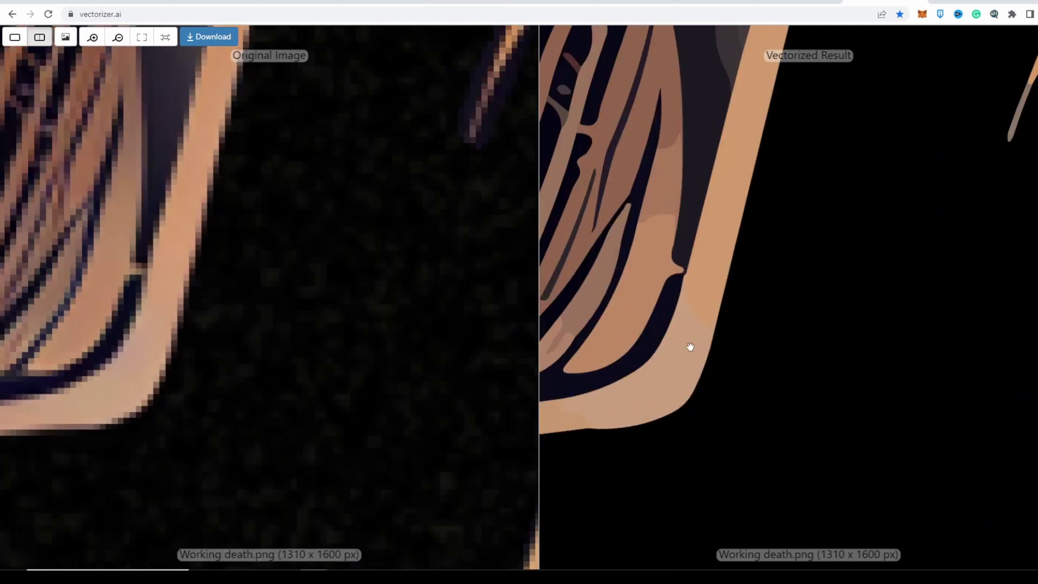
{"action": "scroll", "coordinate": [694, 365], "scroll_direction": "down", "scroll_amount": 5}
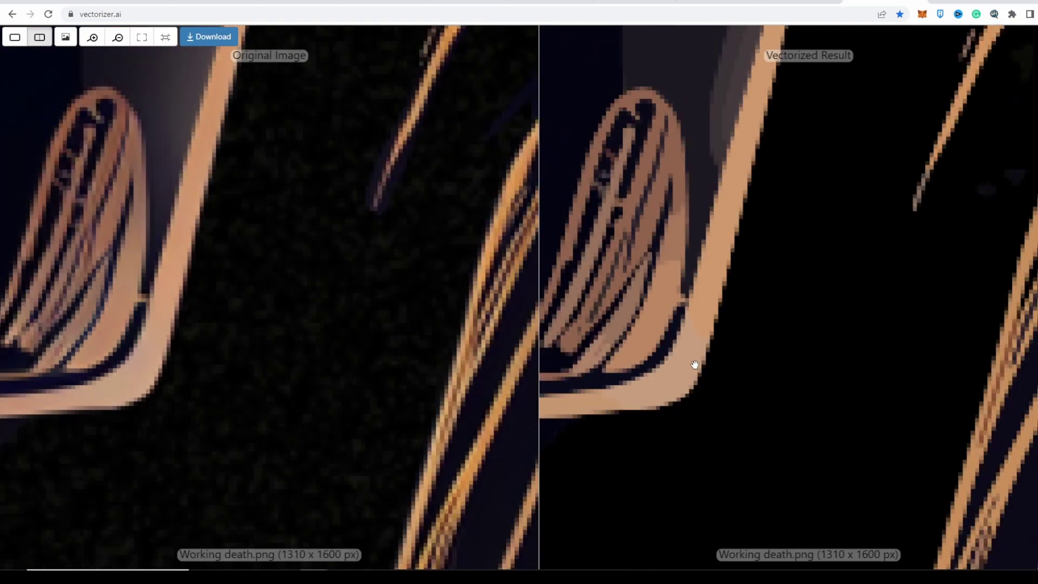
{"action": "scroll", "coordinate": [695, 365], "scroll_direction": "down", "scroll_amount": 3}
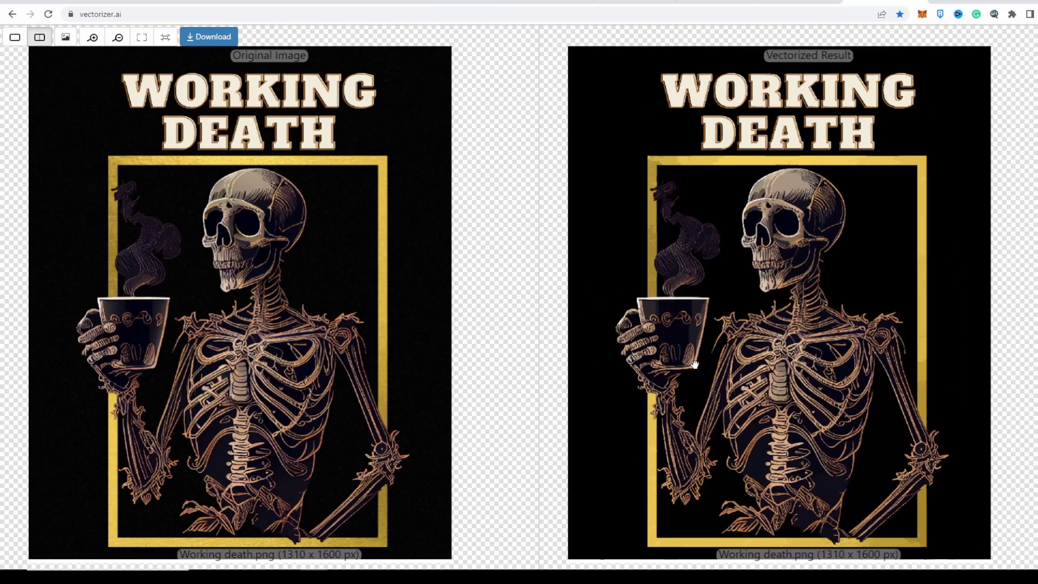
{"action": "scroll", "coordinate": [694, 365], "scroll_direction": "down", "scroll_amount": 2}
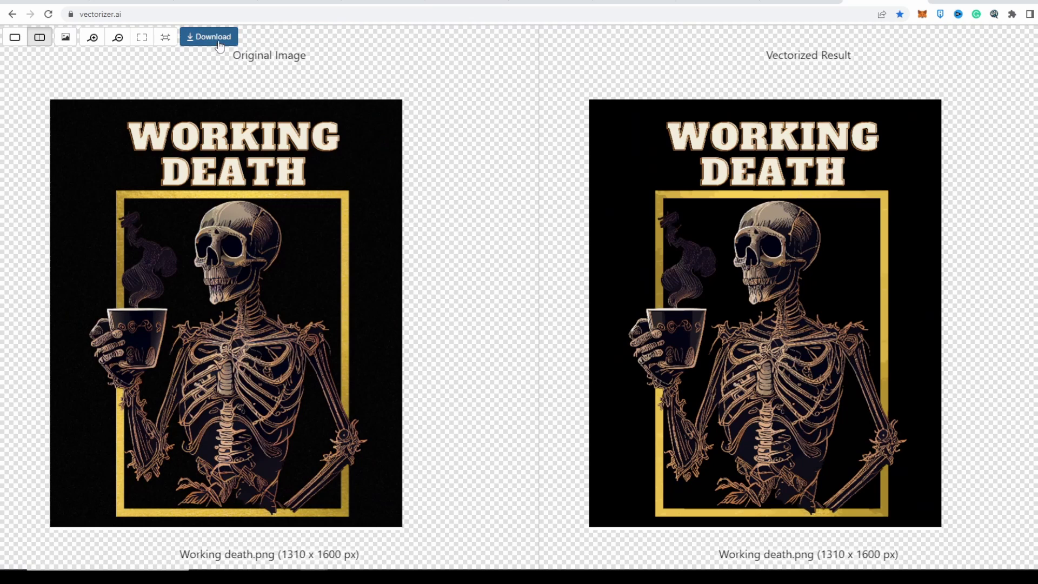